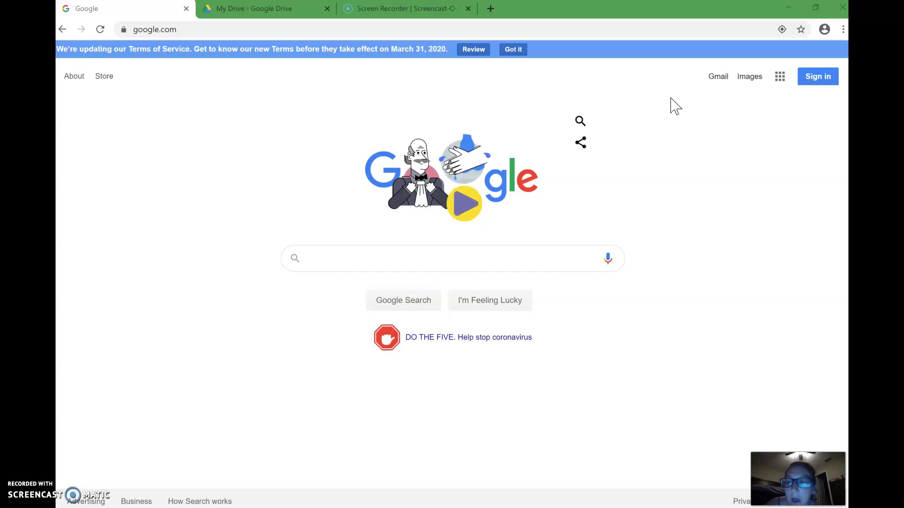
Sign in to Google with the school account through the Charter School IT organizational sign-in page.
{"action": "left_click", "coordinate": [698, 107]}
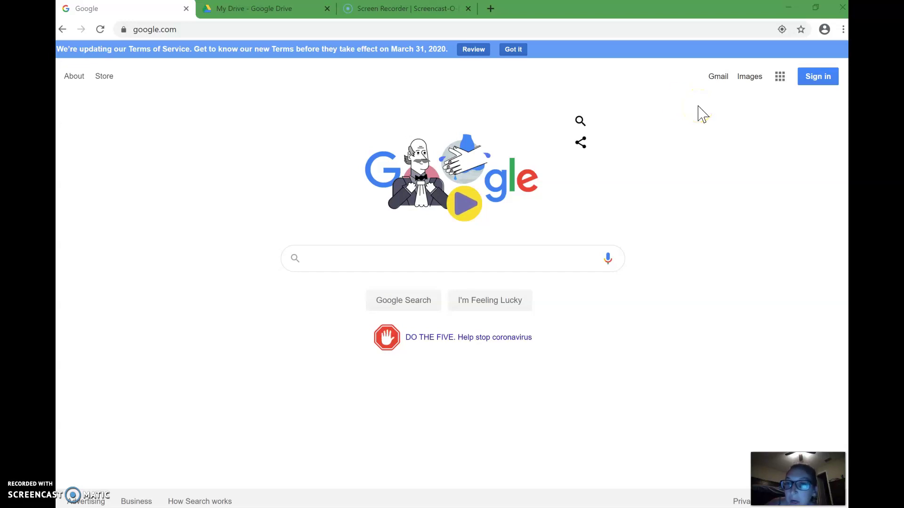
{"action": "left_click", "coordinate": [811, 81]}
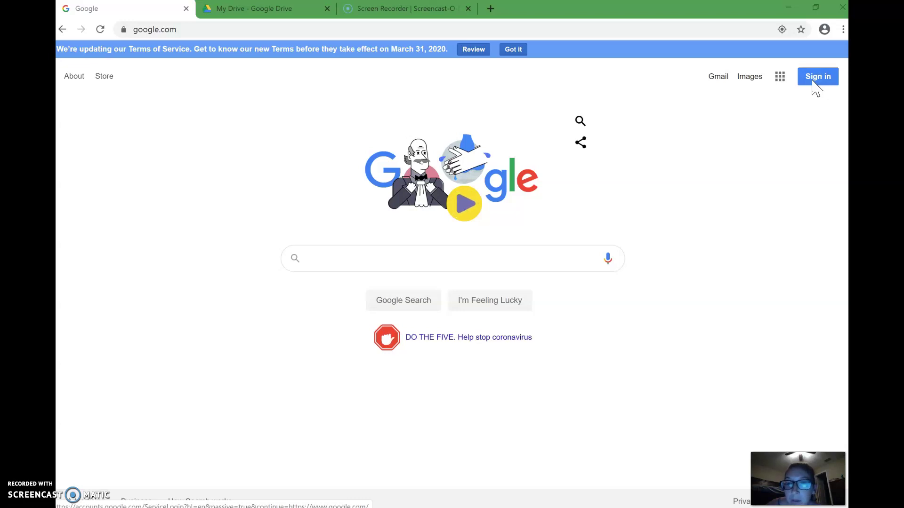
{"action": "left_click", "coordinate": [811, 81]}
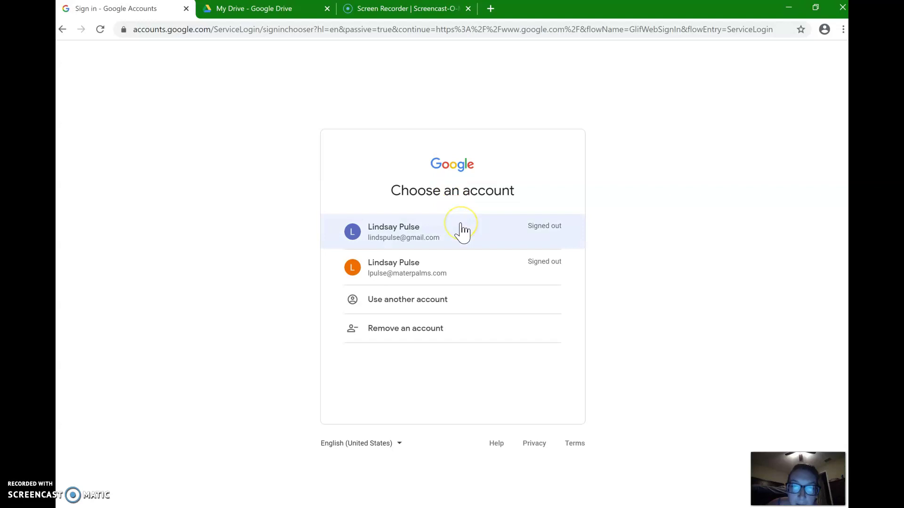
{"action": "left_click", "coordinate": [471, 274]}
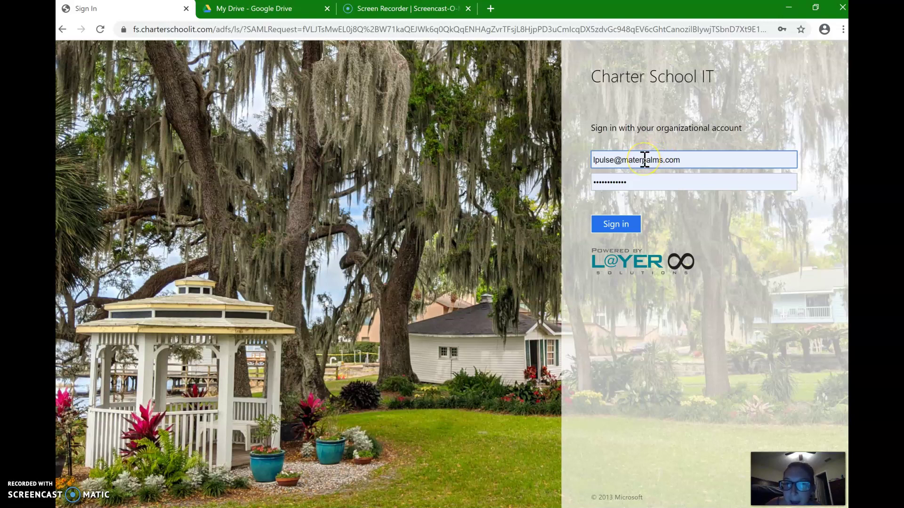
{"action": "left_click", "coordinate": [605, 230]}
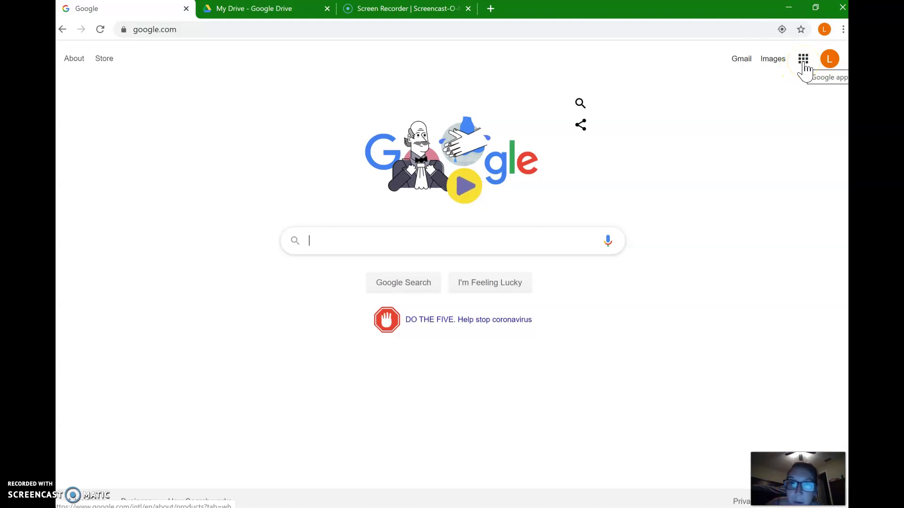
Open Google Classroom and show the options for joining or creating a class.
{"action": "left_click", "coordinate": [803, 61]}
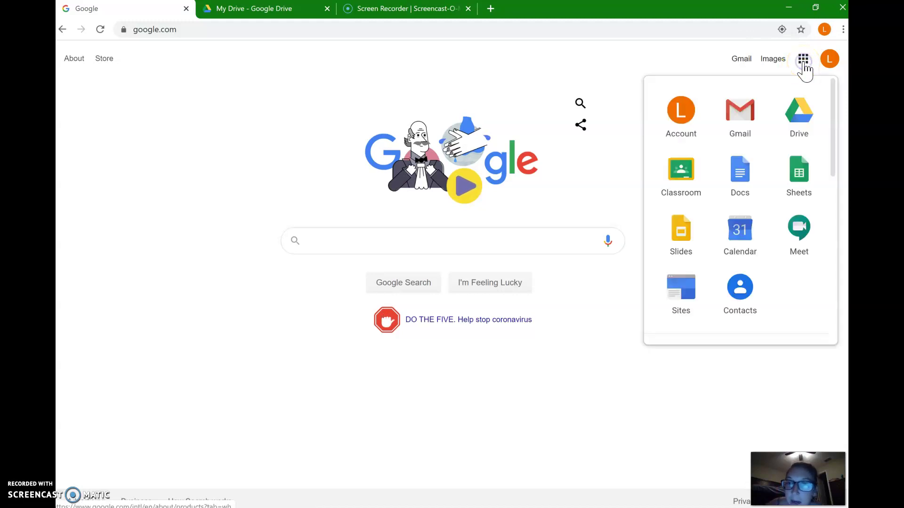
{"action": "left_click", "coordinate": [693, 170]}
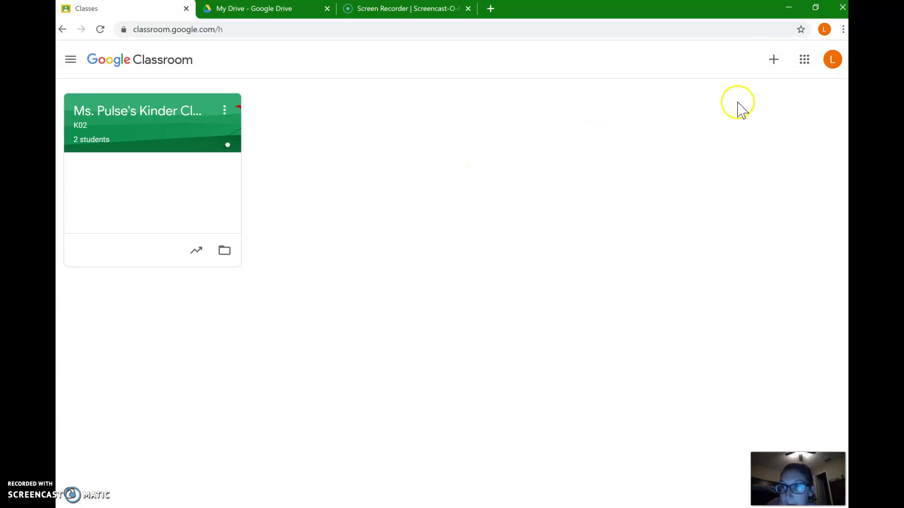
{"action": "left_click", "coordinate": [773, 63]}
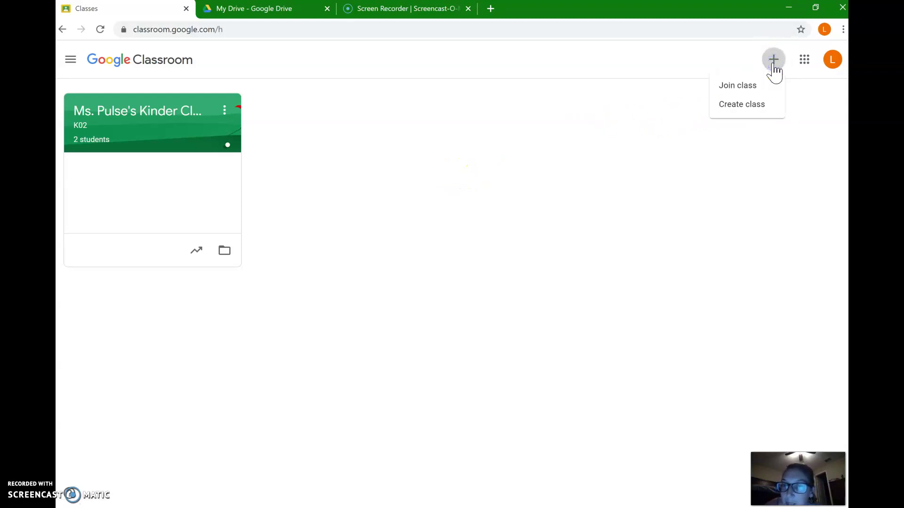
{"action": "left_click", "coordinate": [743, 89]}
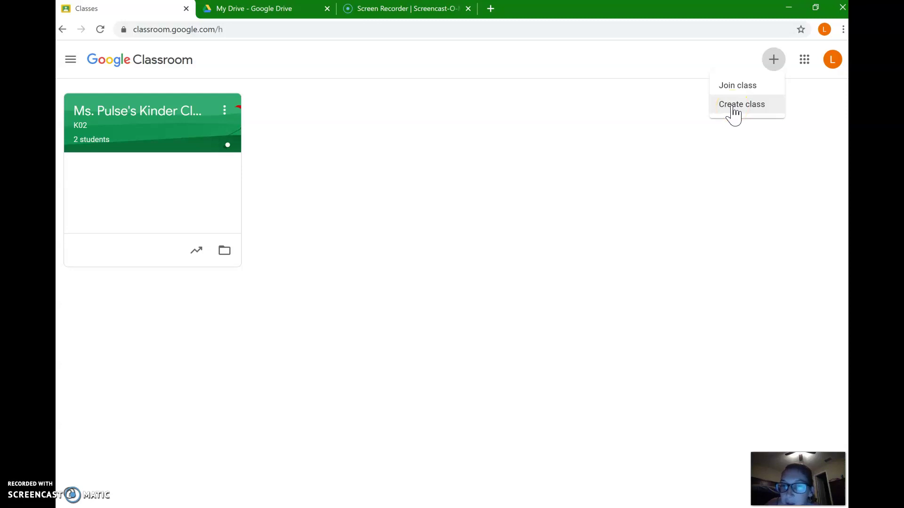
Open the existing kinder class K02 and go to its classwork.
{"action": "left_click", "coordinate": [177, 113]}
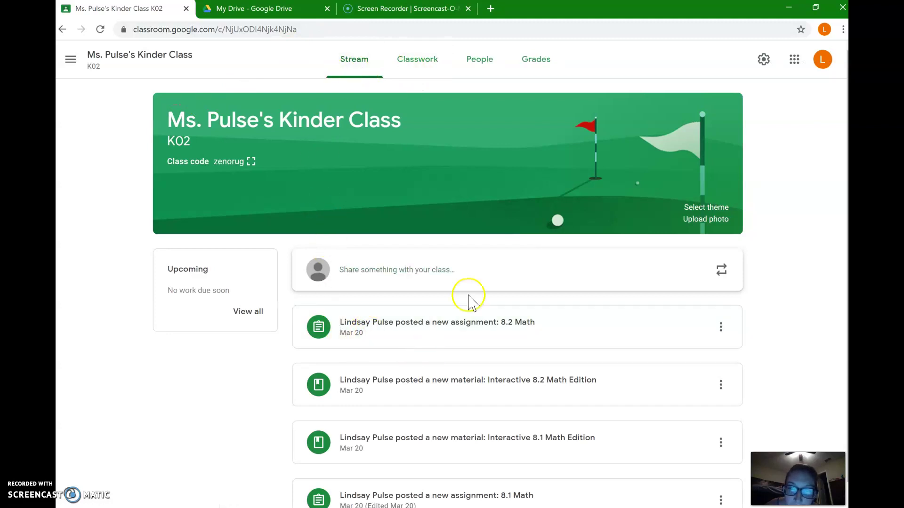
{"action": "left_click", "coordinate": [420, 65]}
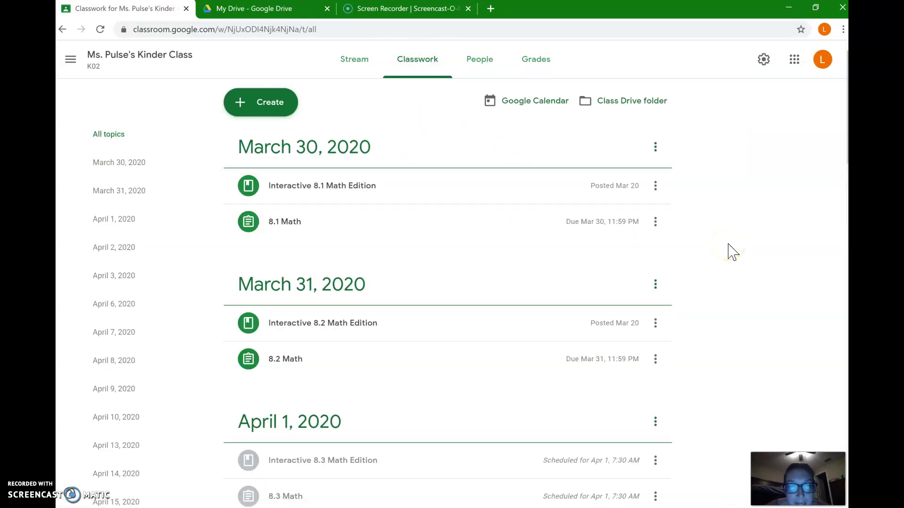
Look through the dated classwork topics from March 30 into April and the math materials and assignments under them.
{"action": "scroll", "coordinate": [728, 244], "scroll_direction": "down", "scroll_amount": 1}
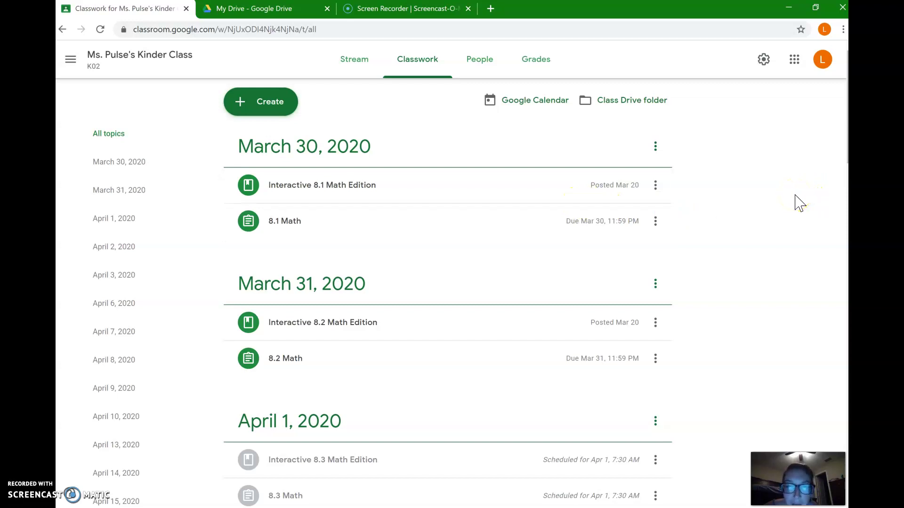
{"action": "scroll", "coordinate": [750, 228], "scroll_direction": "down", "scroll_amount": 3}
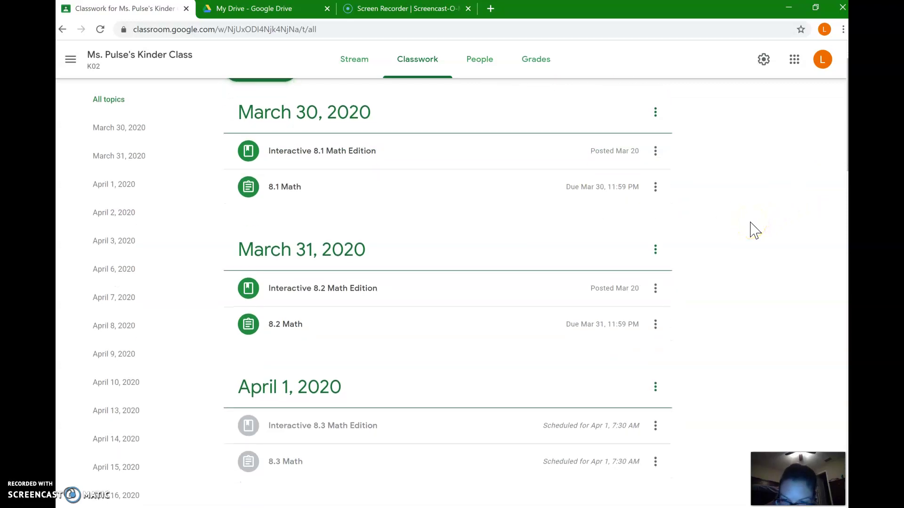
{"action": "scroll", "coordinate": [754, 231], "scroll_direction": "down", "scroll_amount": 12}
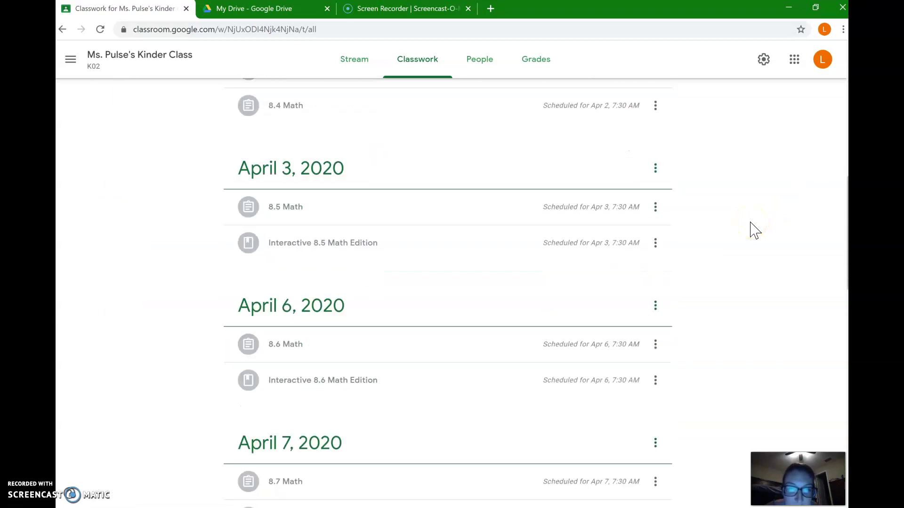
{"action": "scroll", "coordinate": [754, 231], "scroll_direction": "down", "scroll_amount": 3}
{"action": "scroll", "coordinate": [754, 230], "scroll_direction": "up", "scroll_amount": 15}
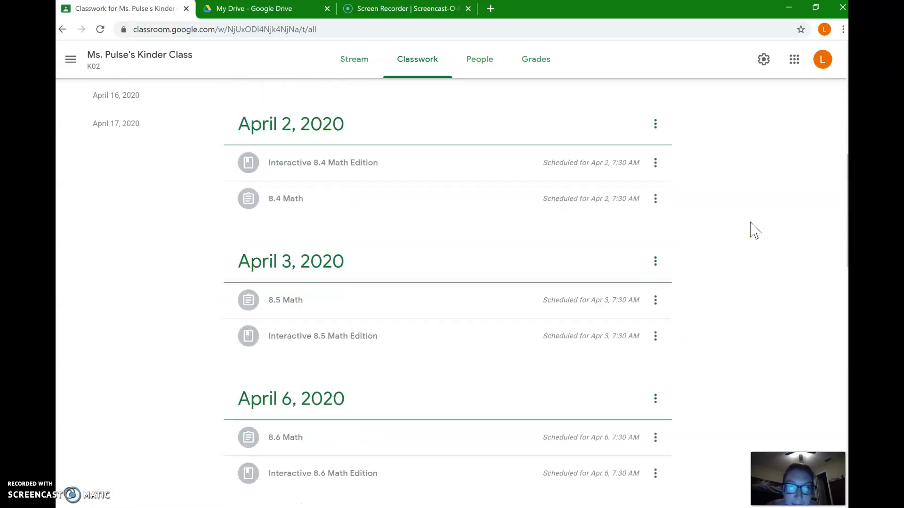
{"action": "scroll", "coordinate": [754, 231], "scroll_direction": "up", "scroll_amount": 2}
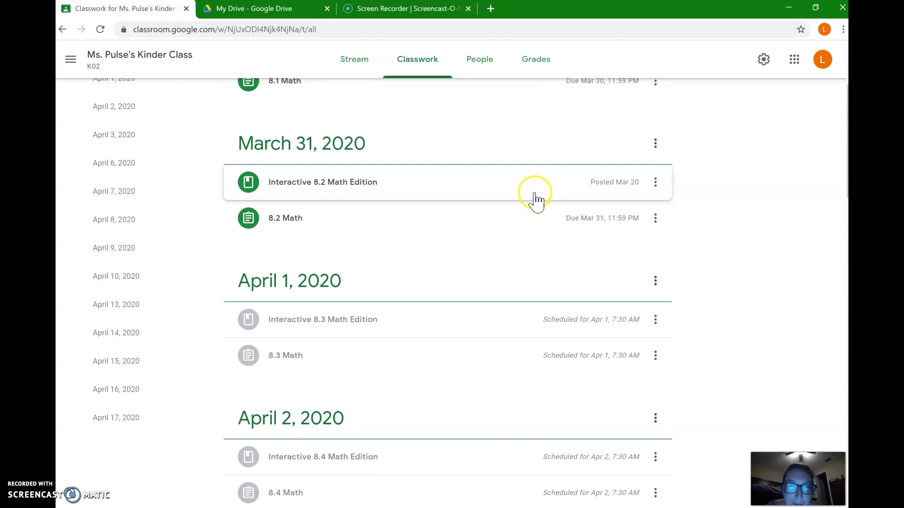
{"action": "scroll", "coordinate": [535, 200], "scroll_direction": "up", "scroll_amount": 1}
{"action": "scroll", "coordinate": [490, 172], "scroll_direction": "up", "scroll_amount": 2}
{"action": "scroll", "coordinate": [474, 172], "scroll_direction": "up", "scroll_amount": 1}
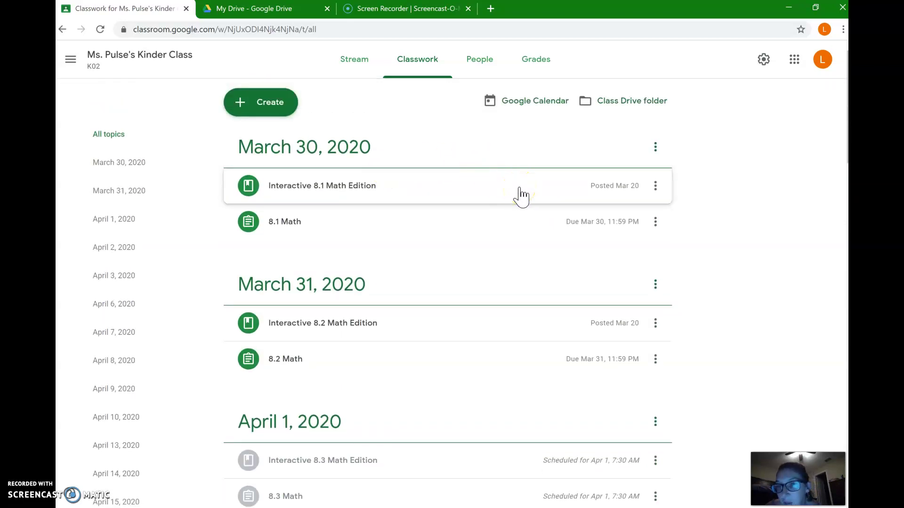
Preview the March 30 posts: the GoMath lesson linked in Interactive 8.1 Math Edition and the details of the 8.1 Math assignment.
{"action": "left_click", "coordinate": [464, 200]}
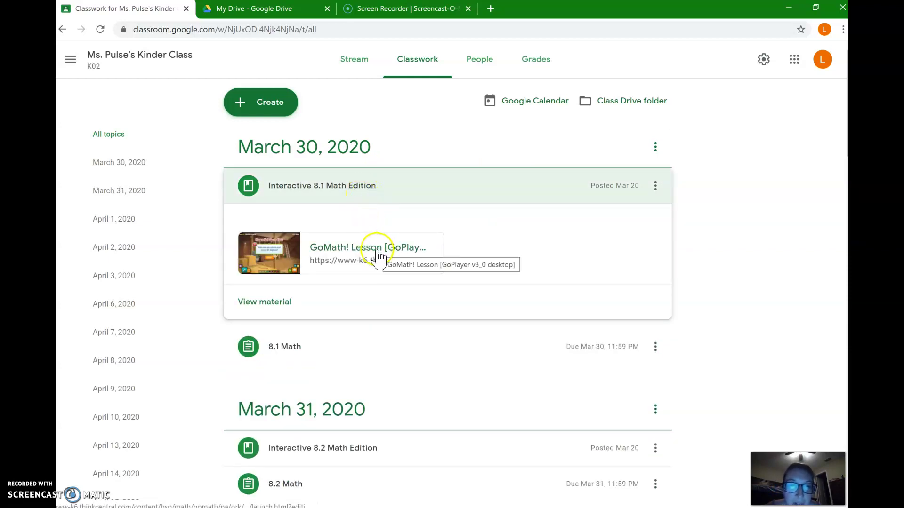
{"action": "left_click", "coordinate": [378, 255]}
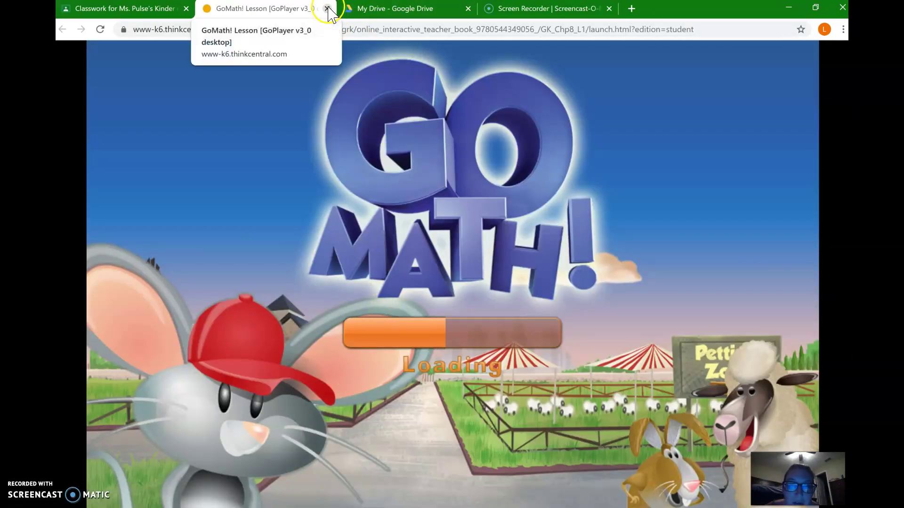
{"action": "left_click", "coordinate": [326, 9]}
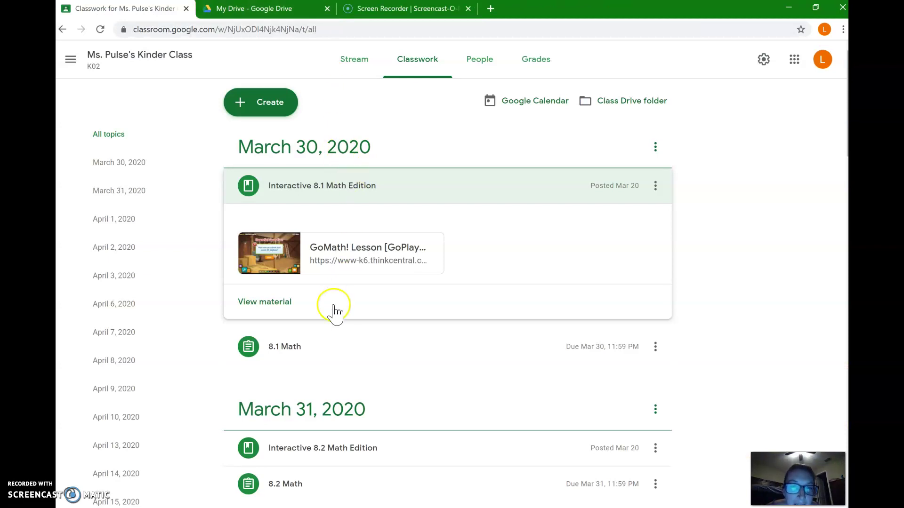
{"action": "left_click", "coordinate": [312, 349]}
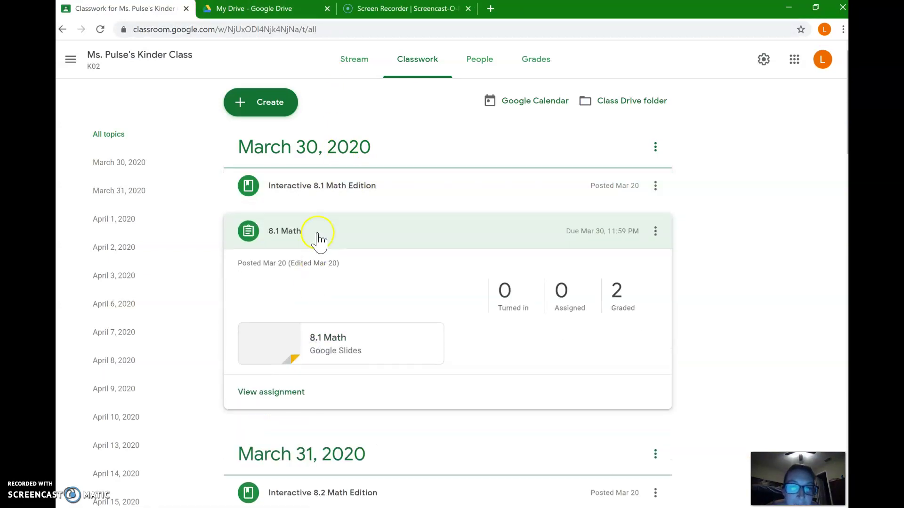
{"action": "left_click", "coordinate": [379, 245]}
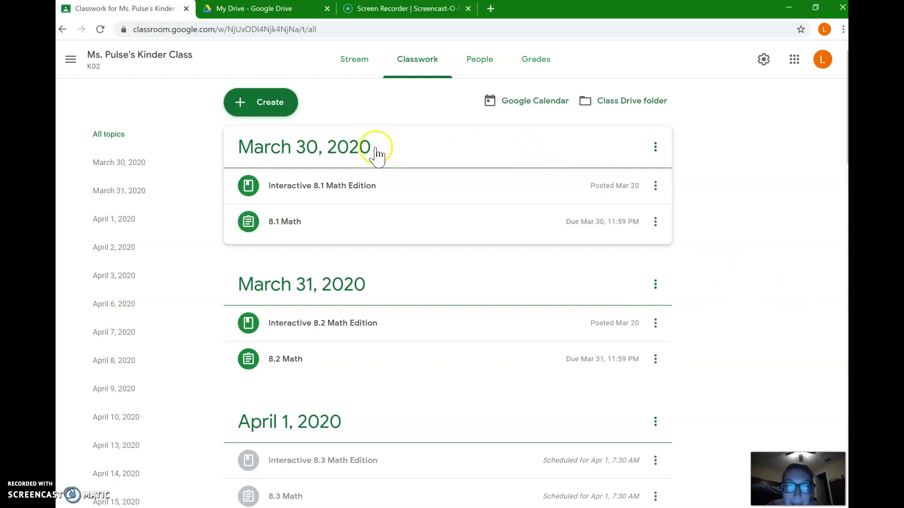
Add a new classwork topic named June 6, 2020.
{"action": "left_click", "coordinate": [279, 104]}
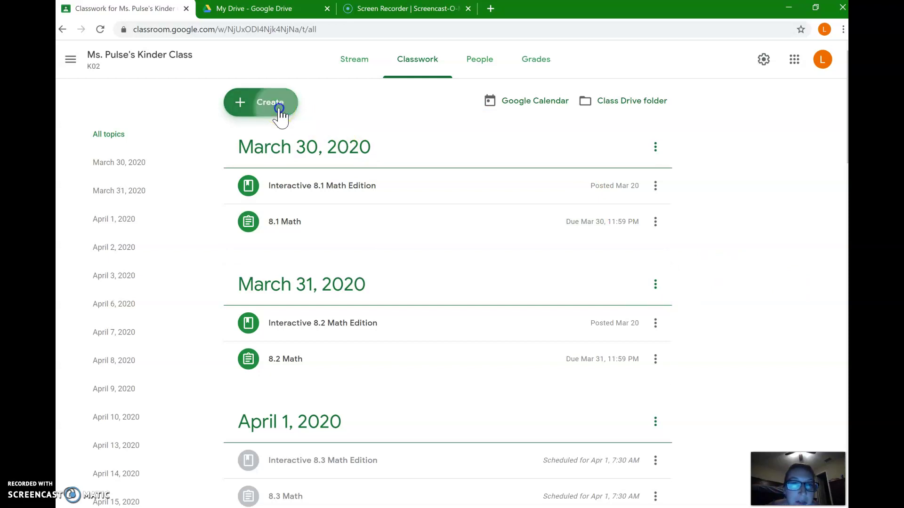
{"action": "left_click", "coordinate": [278, 237]}
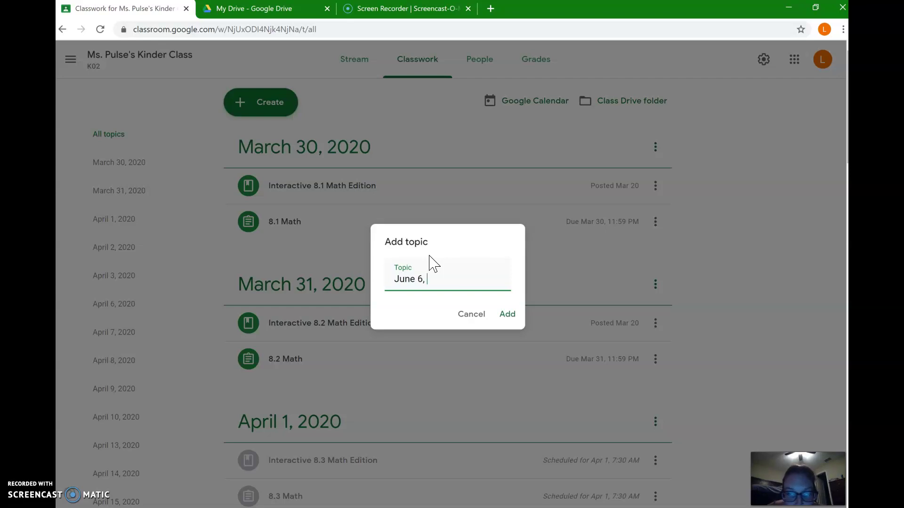
{"action": "left_click", "coordinate": [448, 264]}
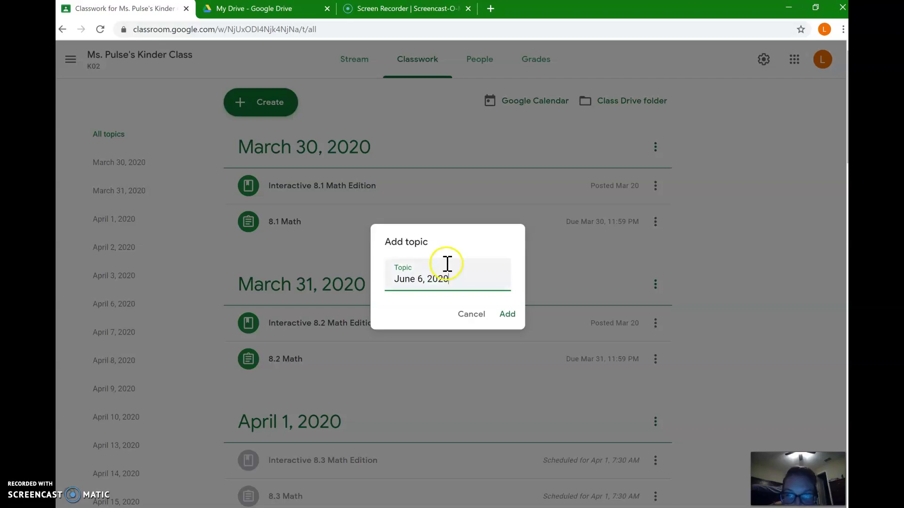
{"action": "left_click", "coordinate": [507, 314]}
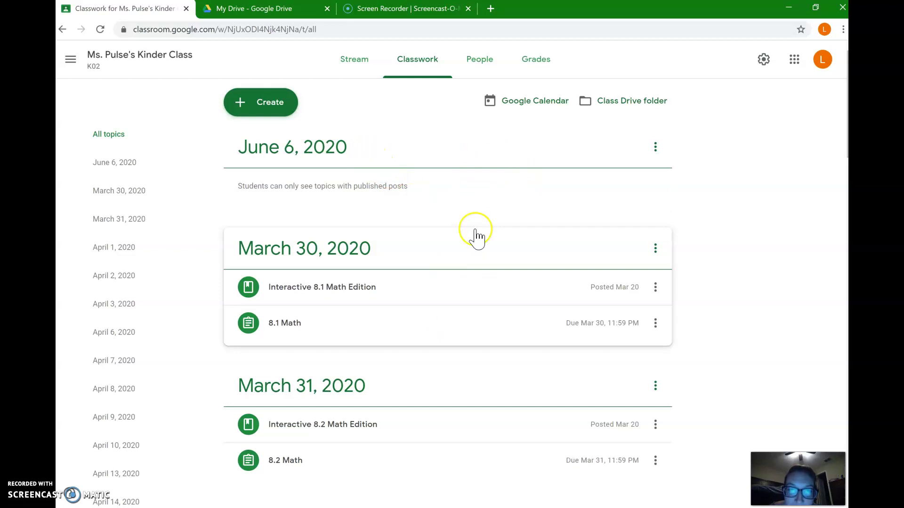
{"action": "left_click_drag", "start_coordinate": [497, 168], "coordinate": [477, 157]}
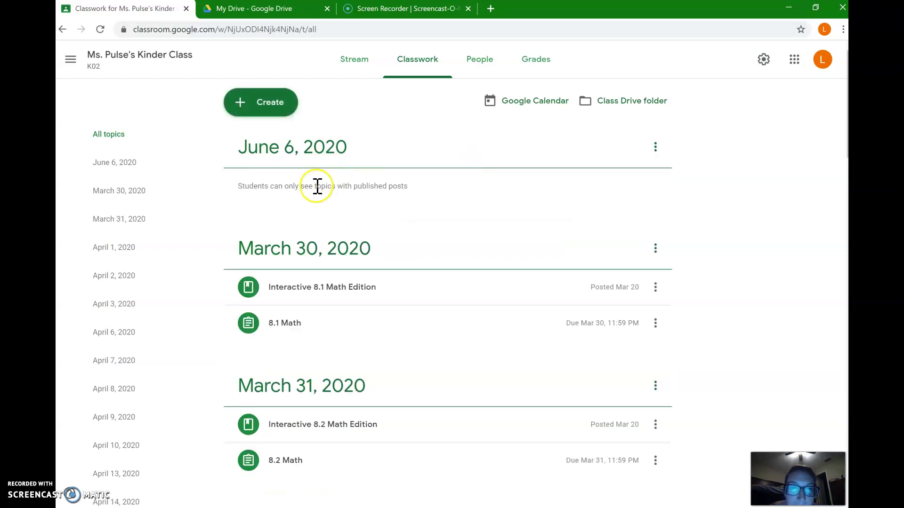
Create a new class material titled 12.1 and attach the link gomath.com.
{"action": "left_click", "coordinate": [292, 109]}
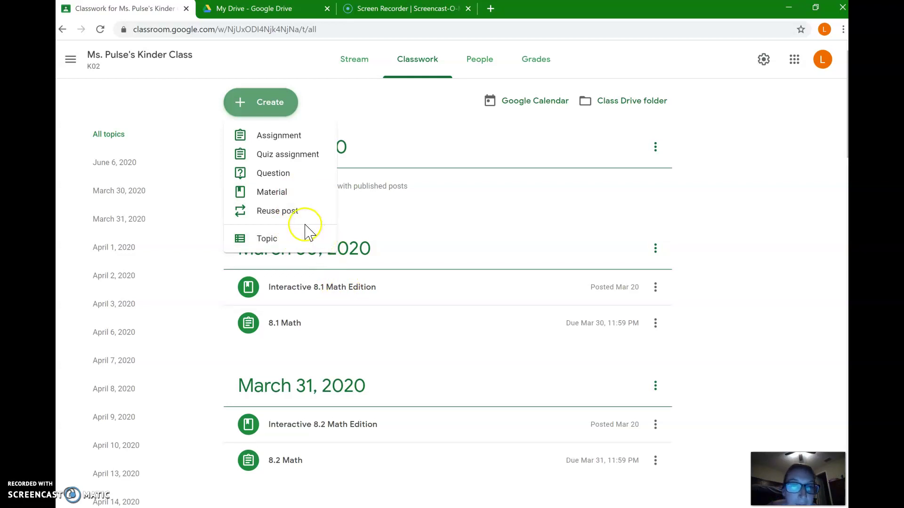
{"action": "left_click", "coordinate": [286, 198]}
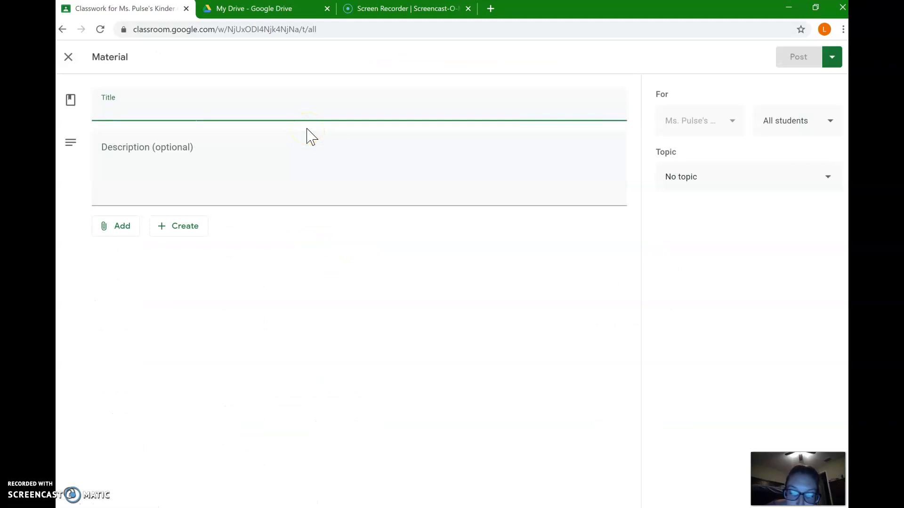
{"action": "type", "text": "12.1"}
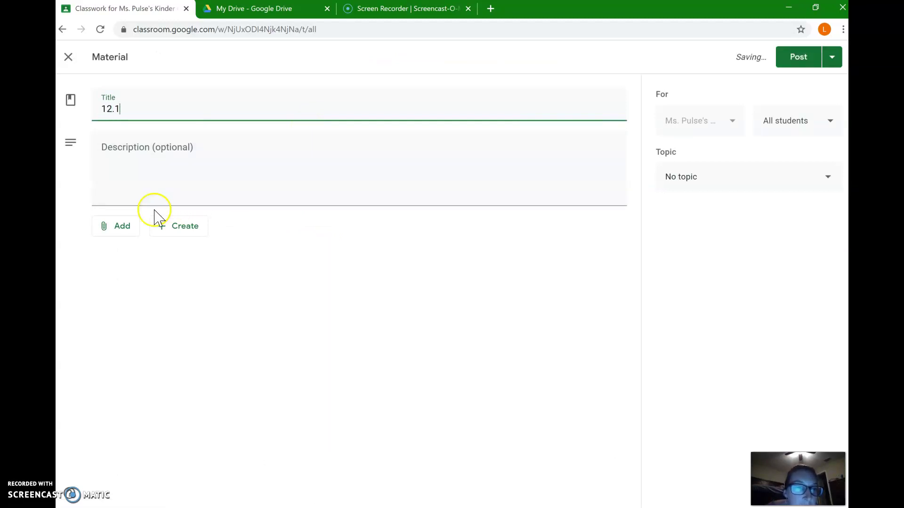
{"action": "left_click", "coordinate": [121, 230]}
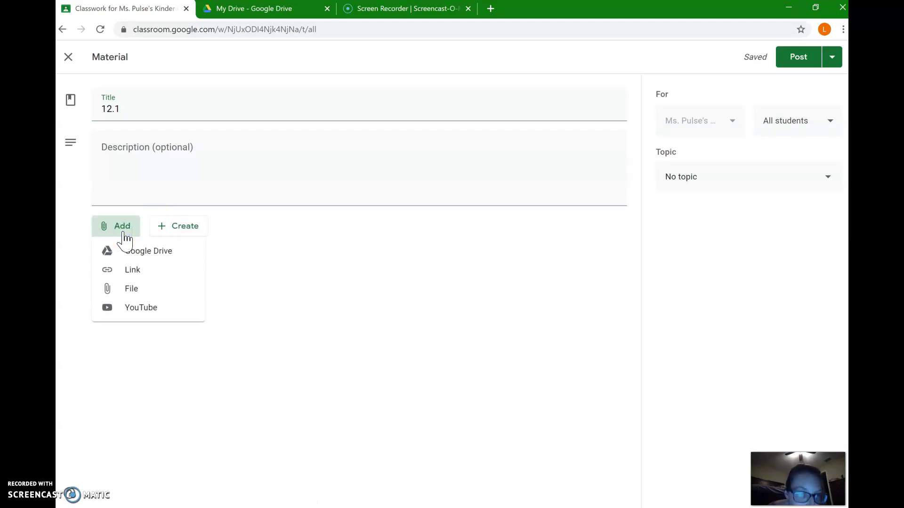
{"action": "left_click", "coordinate": [151, 272]}
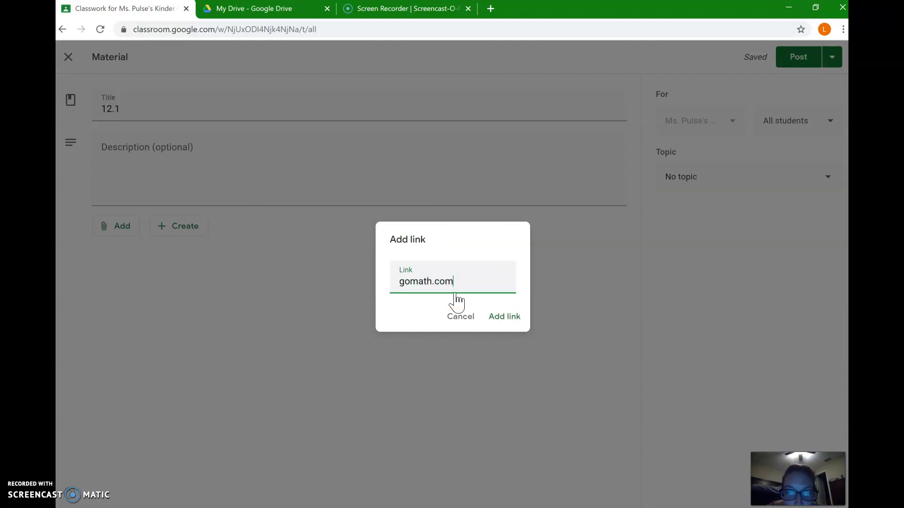
{"action": "left_click", "coordinate": [513, 317]}
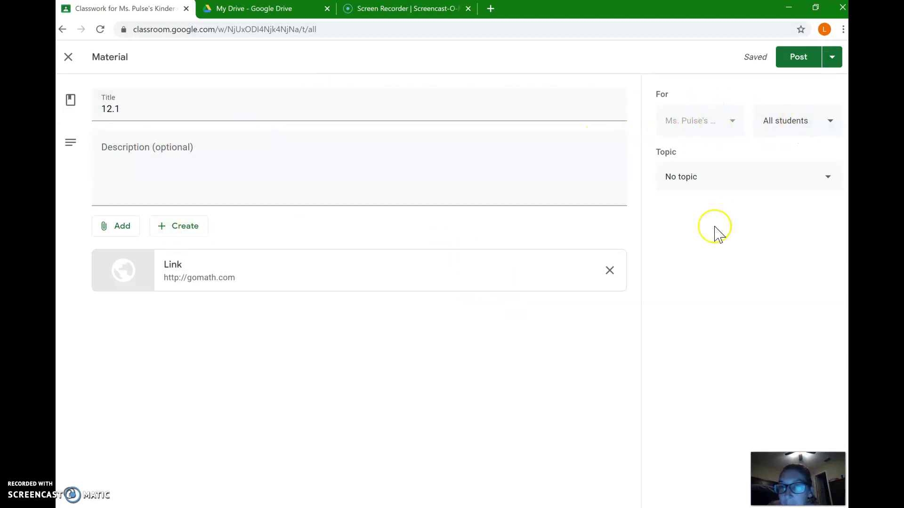
File the 12.1 material under the topic June 6, 2020.
{"action": "left_click", "coordinate": [702, 181]}
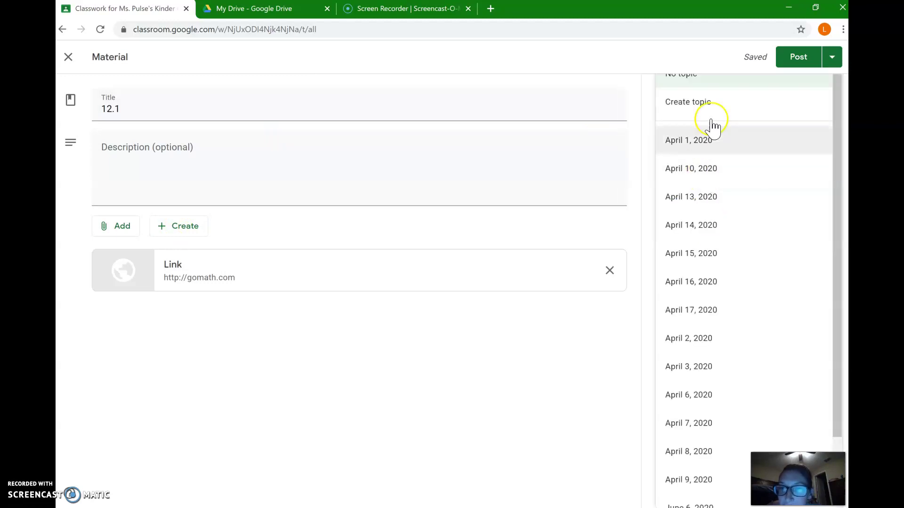
{"action": "scroll", "coordinate": [706, 288], "scroll_direction": "down", "scroll_amount": 2}
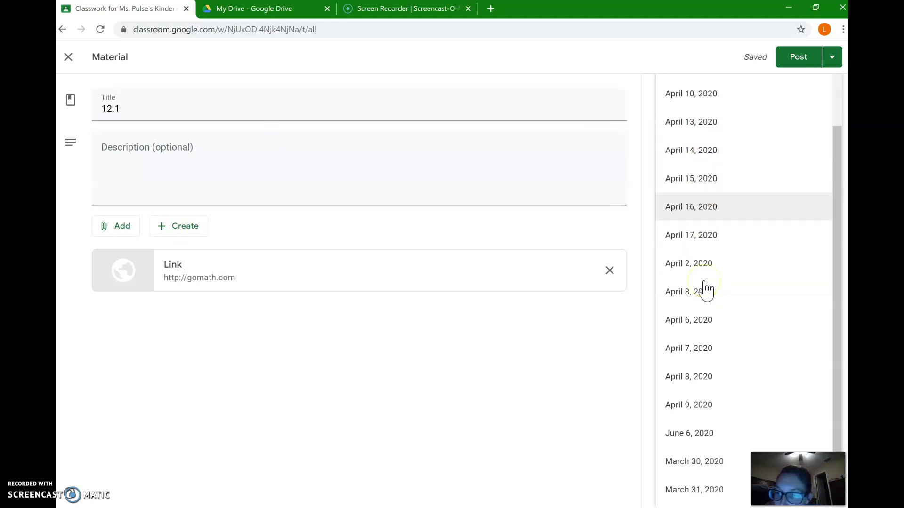
{"action": "left_click", "coordinate": [696, 434]}
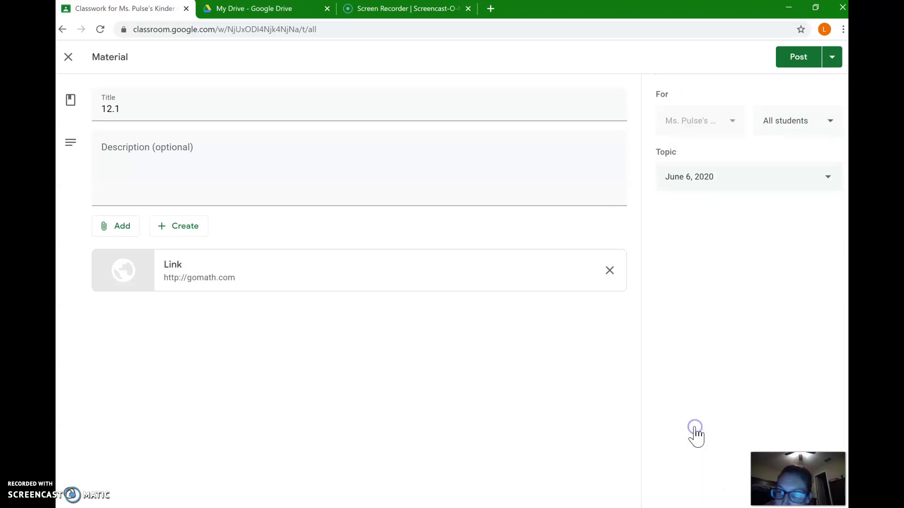
Schedule the 12.1 material to be posted on Jun 6, 2020 at 7:30 AM.
{"action": "left_click", "coordinate": [834, 64]}
{"action": "left_click", "coordinate": [810, 81]}
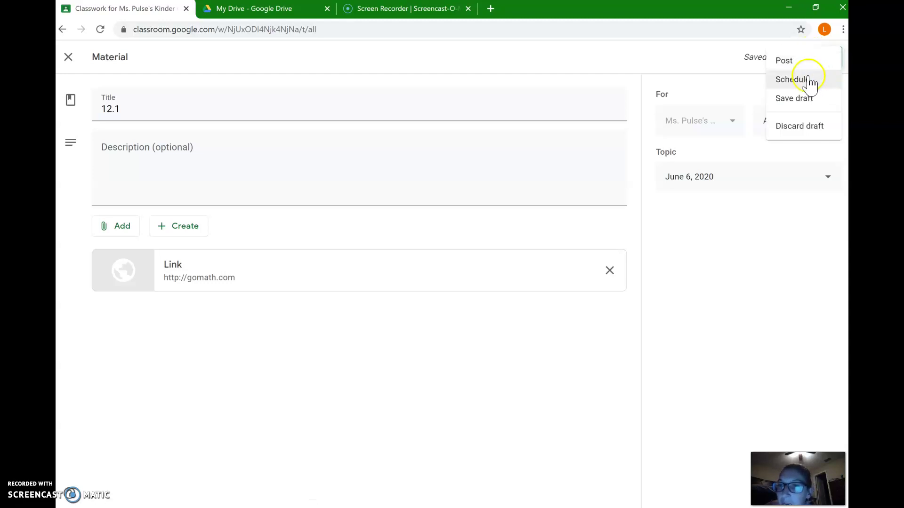
{"action": "left_click", "coordinate": [783, 81]}
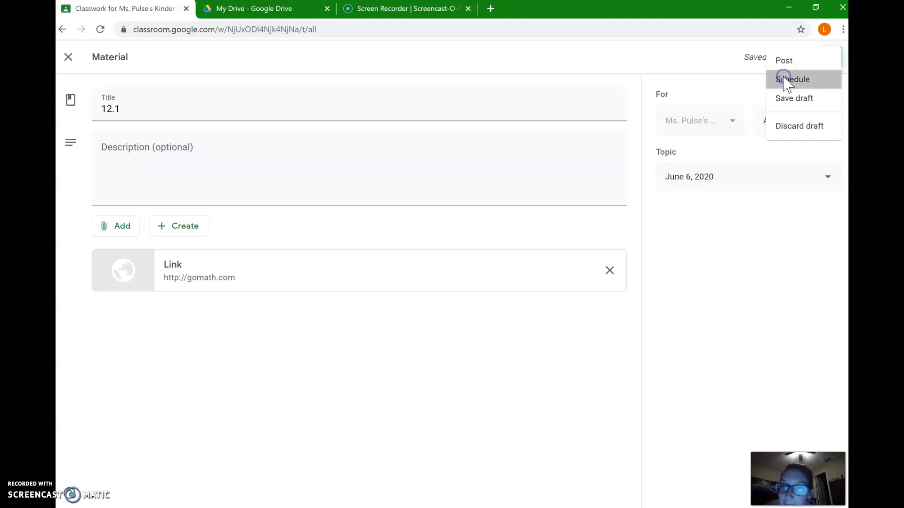
{"action": "left_click", "coordinate": [484, 258]}
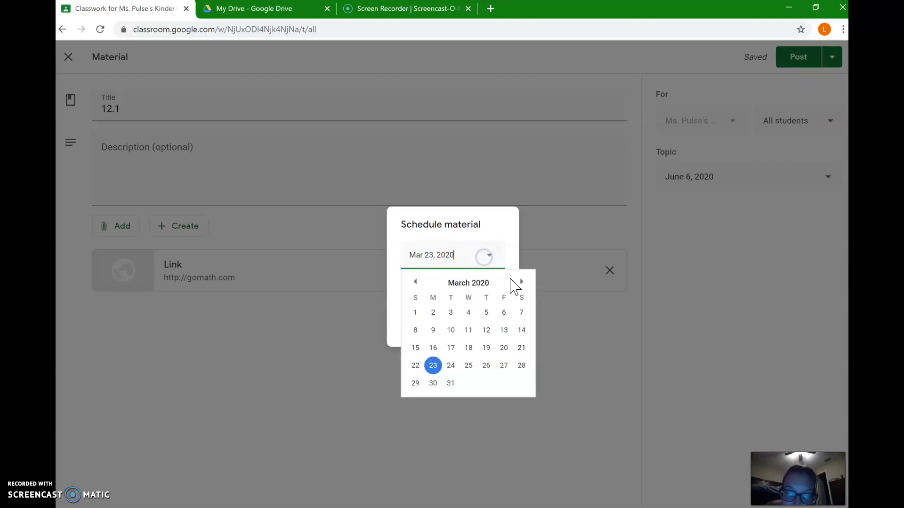
{"action": "left_click", "coordinate": [521, 281]}
{"action": "left_click", "coordinate": [521, 282]}
{"action": "left_click", "coordinate": [521, 281]}
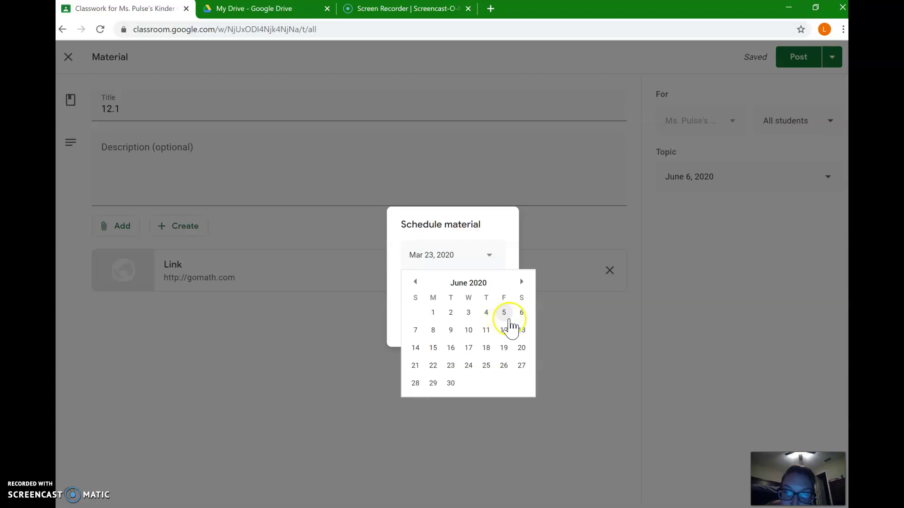
{"action": "left_click", "coordinate": [522, 313]}
{"action": "left_click", "coordinate": [412, 293]}
{"action": "left_click", "coordinate": [400, 328]}
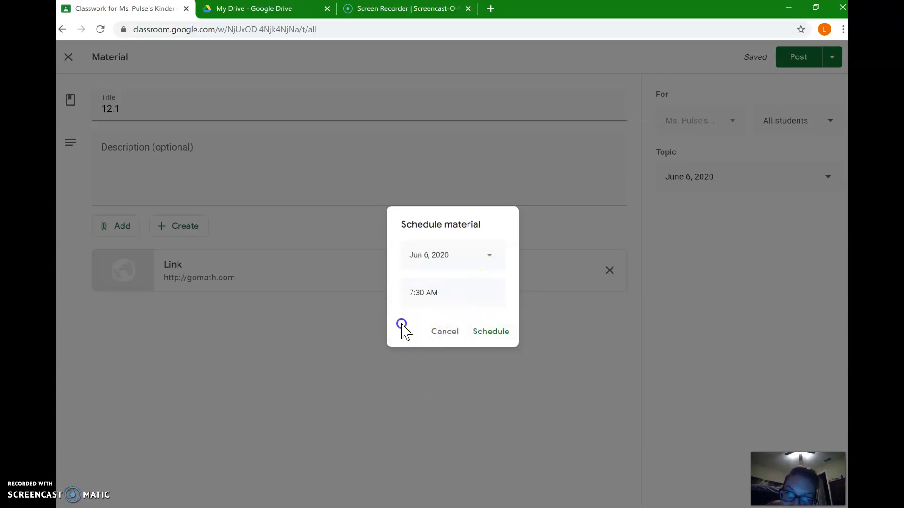
{"action": "left_click", "coordinate": [490, 332]}
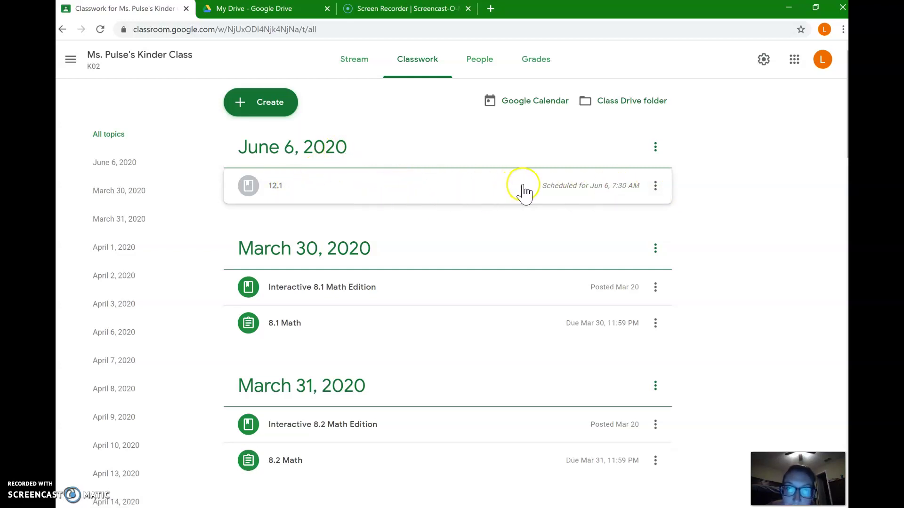
Create a new assignment titled Chapter 12 Math and check the attachment options without adding anything.
{"action": "left_click", "coordinate": [242, 107]}
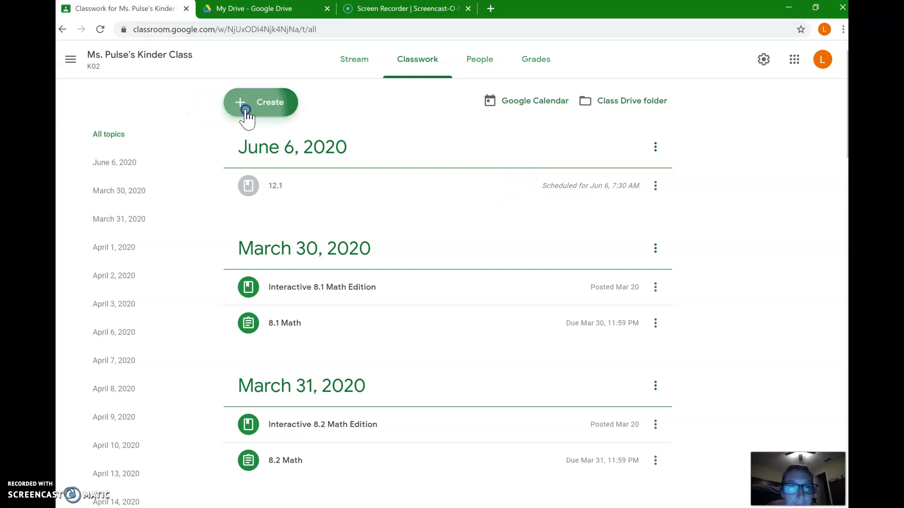
{"action": "left_click", "coordinate": [282, 136]}
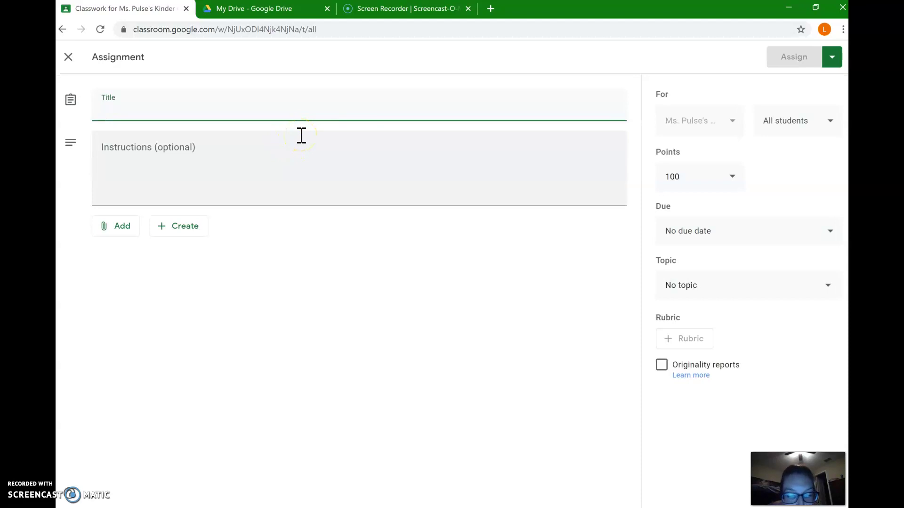
{"action": "type", "text": "Chapter 12"}
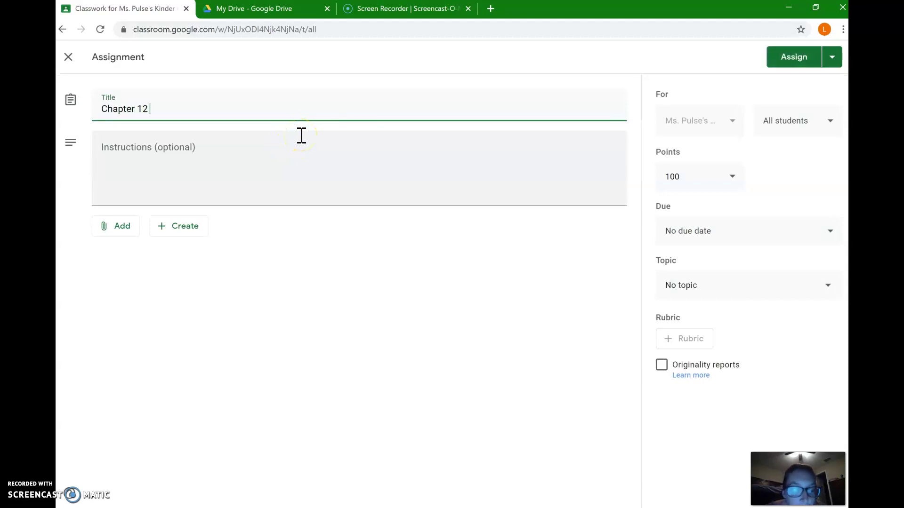
{"action": "type", "text": " Math"}
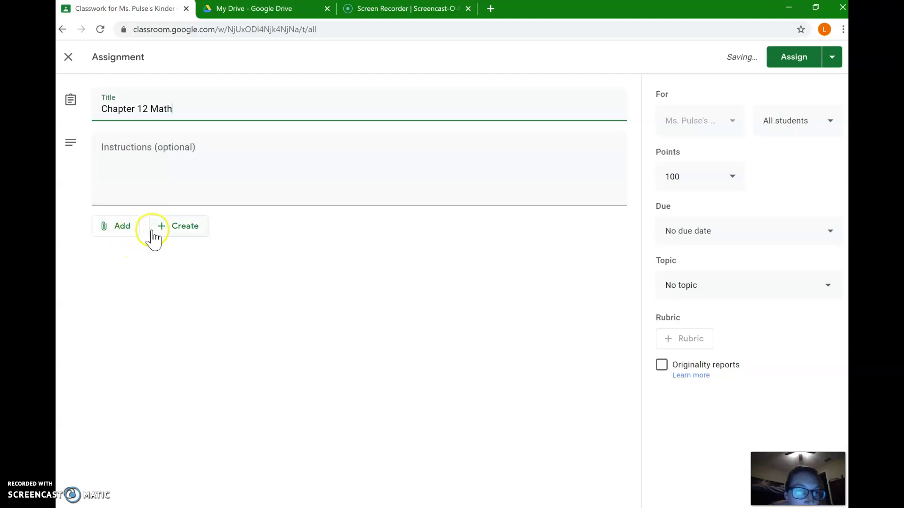
{"action": "left_click", "coordinate": [137, 235]}
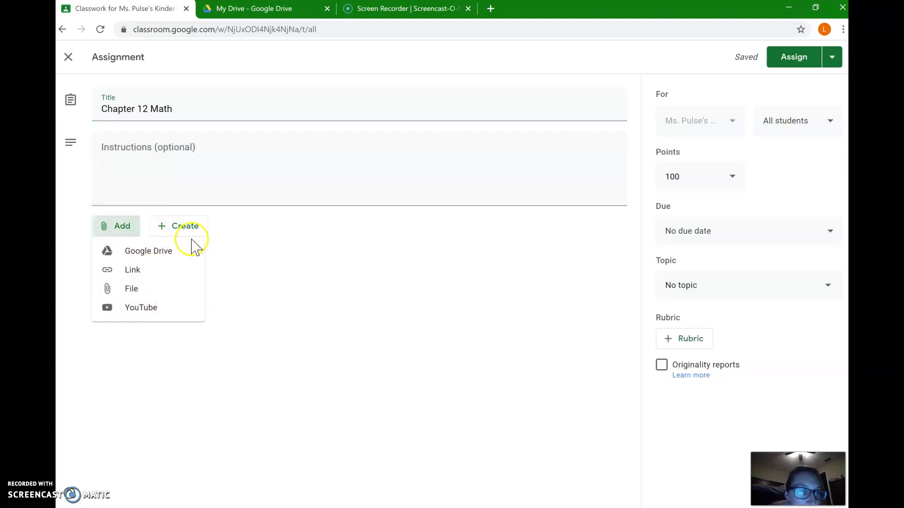
{"action": "left_click", "coordinate": [227, 210]}
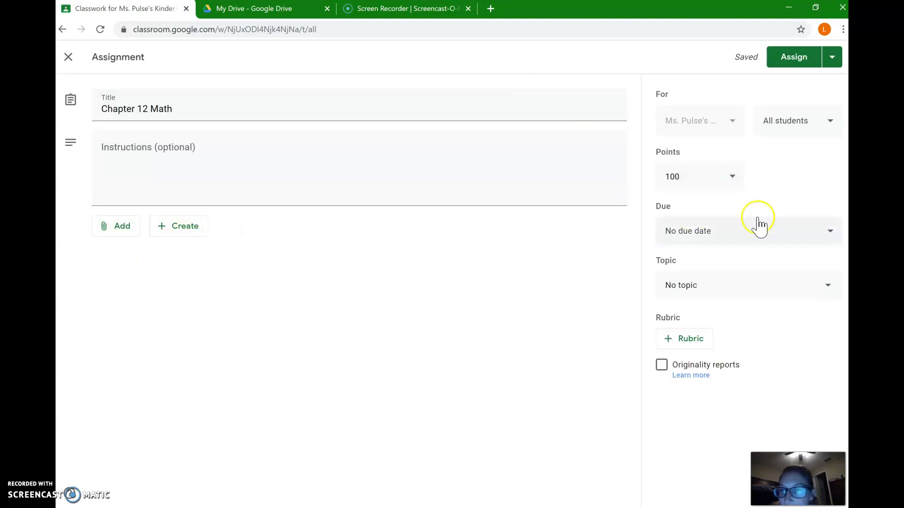
Set the Chapter 12 Math assignment's due date to Jun 8, 2020 at 11:59 PM.
{"action": "left_click", "coordinate": [705, 240]}
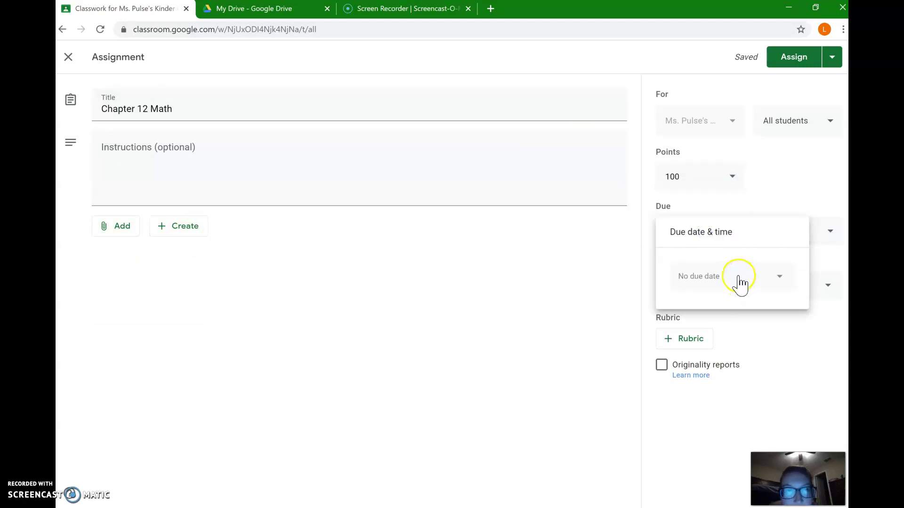
{"action": "left_click", "coordinate": [740, 284]}
{"action": "left_click", "coordinate": [786, 305]}
{"action": "left_click", "coordinate": [786, 305]}
{"action": "left_click", "coordinate": [785, 305]}
{"action": "left_click", "coordinate": [701, 351]}
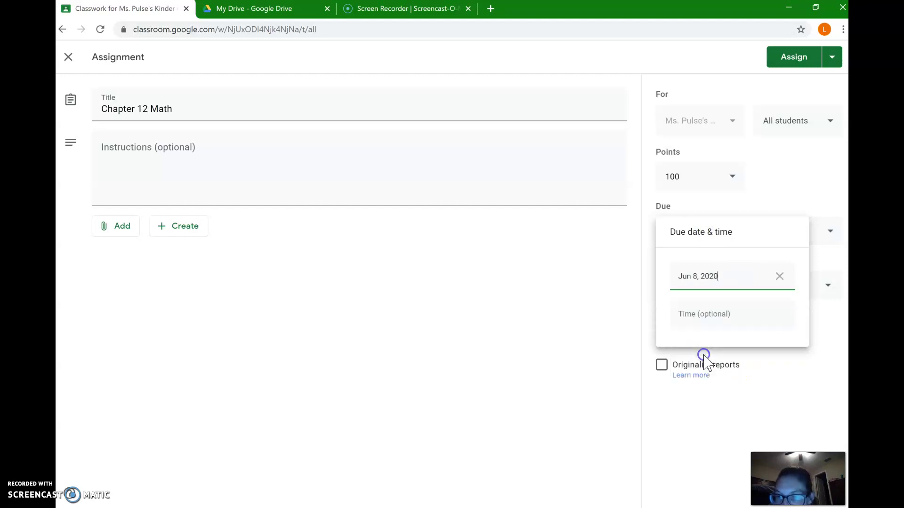
{"action": "left_click", "coordinate": [730, 315]}
{"action": "left_click", "coordinate": [690, 410]}
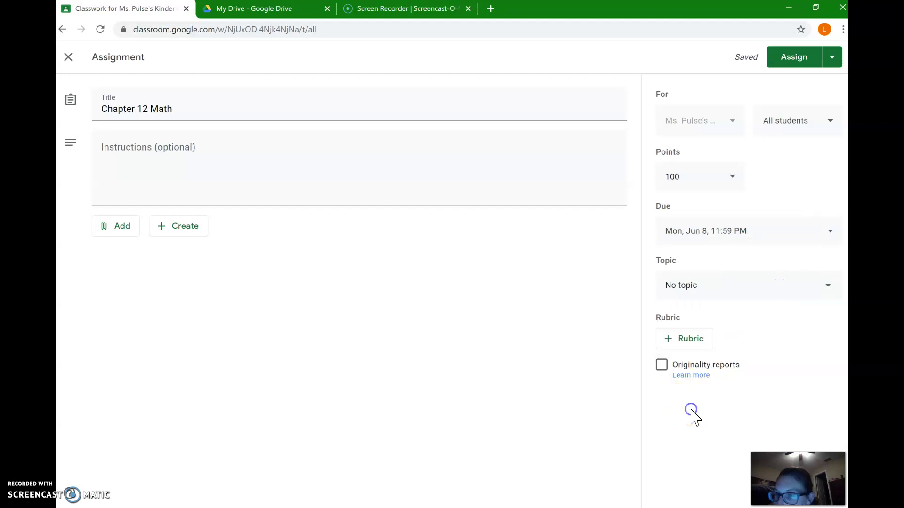
Set the Chapter 12 Math assignment's topic to June 6, 2020.
{"action": "left_click", "coordinate": [707, 293]}
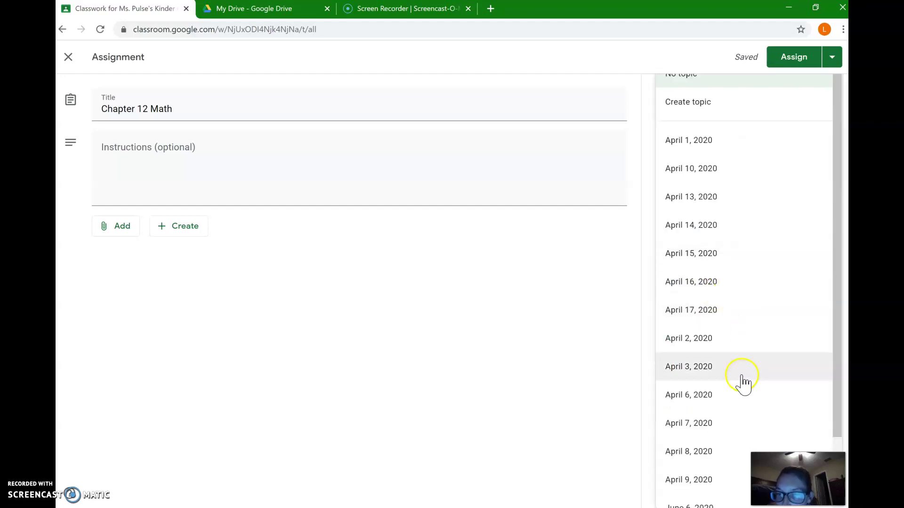
{"action": "scroll", "coordinate": [742, 382], "scroll_direction": "down", "scroll_amount": 2}
{"action": "left_click", "coordinate": [699, 435]}
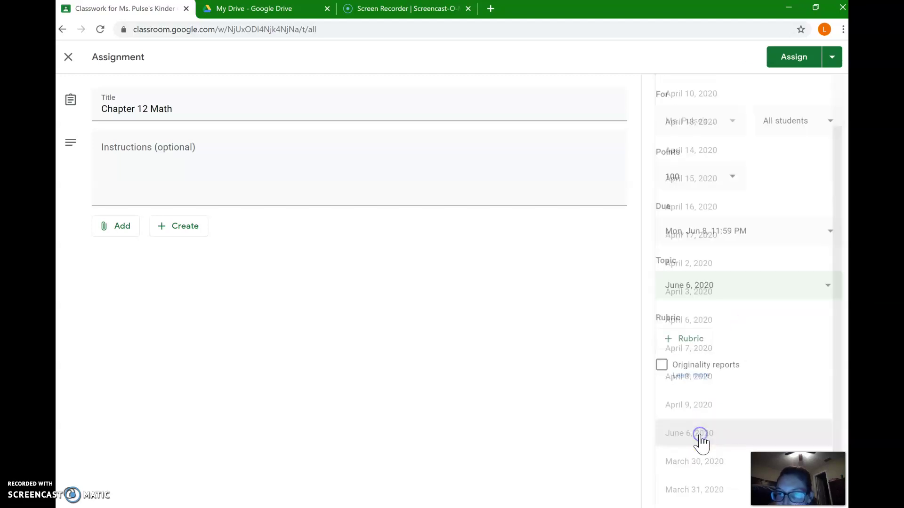
Reset the Chapter 12 Math assignment to No topic and assign it to all students.
{"action": "left_click", "coordinate": [716, 287]}
{"action": "scroll", "coordinate": [718, 289], "scroll_direction": "up", "scroll_amount": 2}
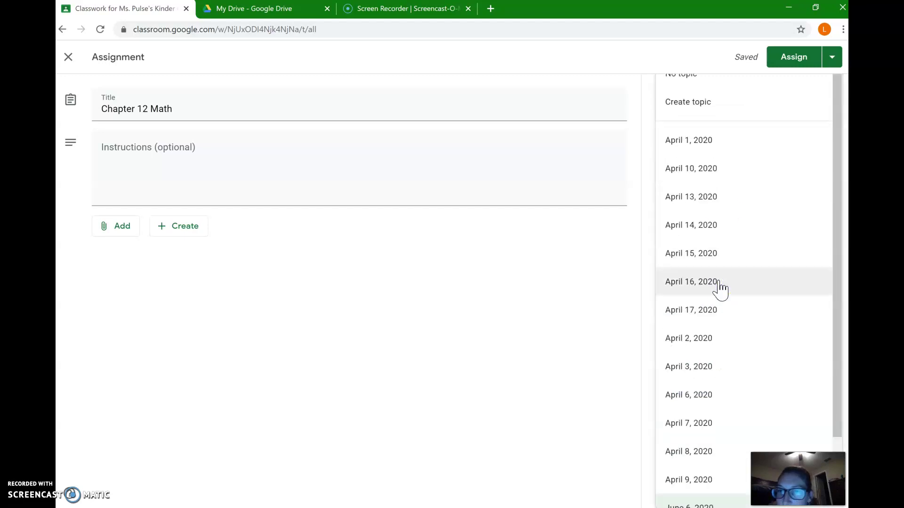
{"action": "left_click", "coordinate": [696, 77]}
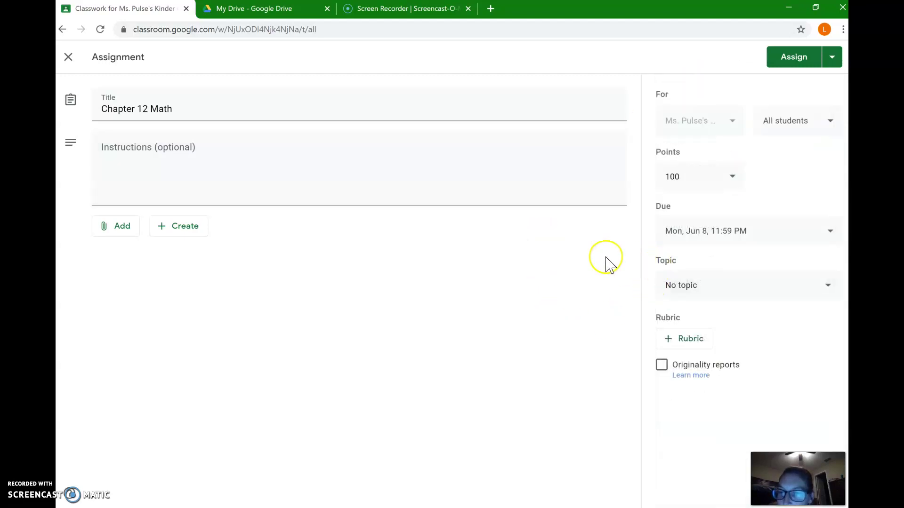
{"action": "left_click", "coordinate": [794, 58]}
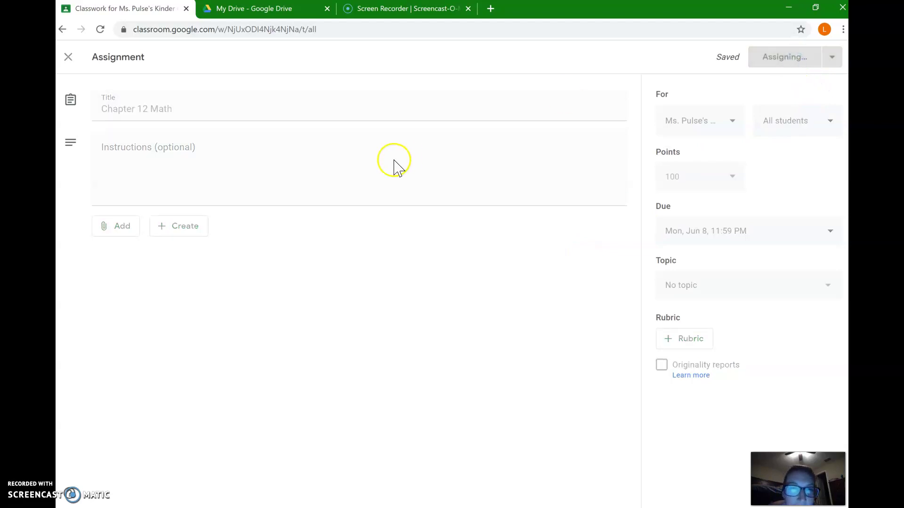
Open the Chapter 12 Math assignment for editing, look over its settings, and close it without making changes.
{"action": "left_click", "coordinate": [659, 145]}
{"action": "left_click", "coordinate": [631, 171]}
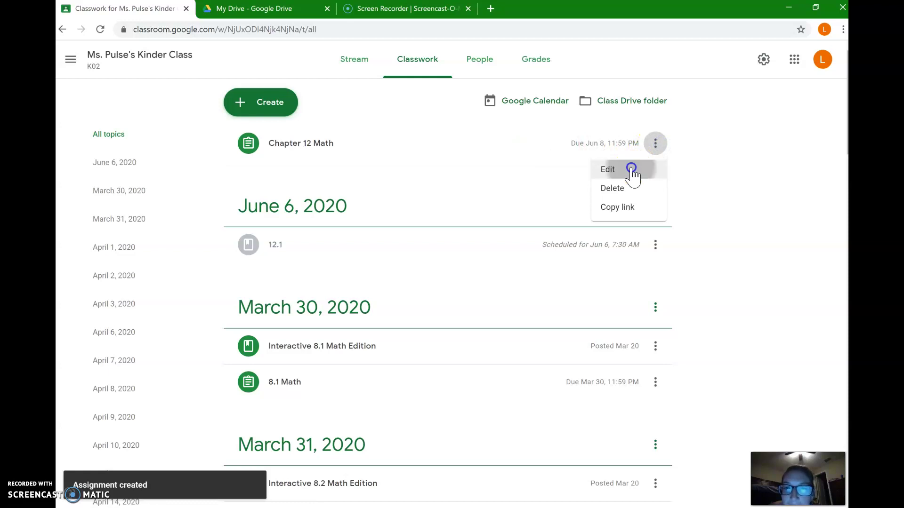
{"action": "left_click", "coordinate": [811, 59]}
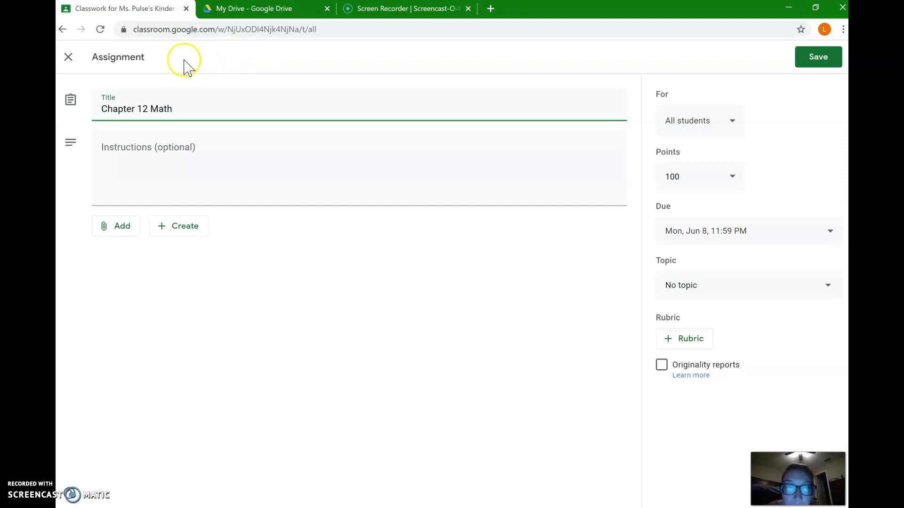
{"action": "left_click", "coordinate": [71, 59]}
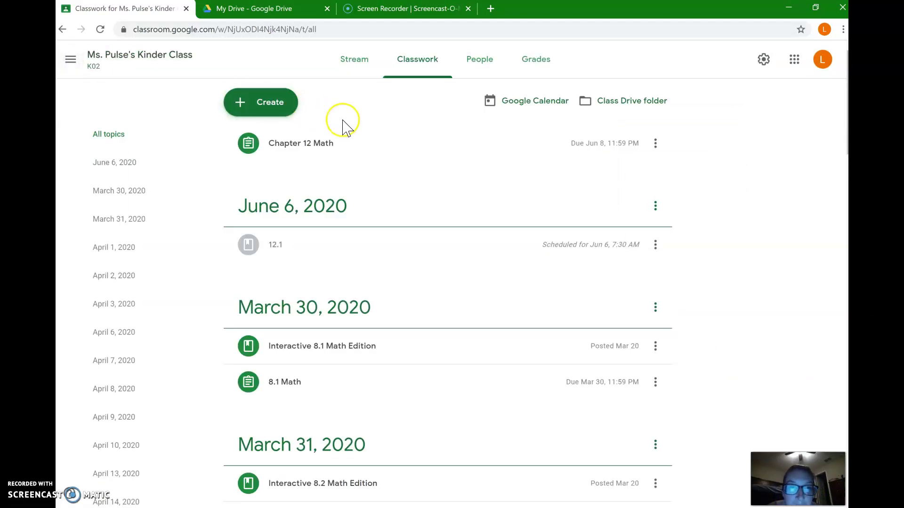
Move the Chapter 12 Math assignment into the June 6, 2020 topic, above the 12.1 material.
{"action": "left_click_drag", "start_coordinate": [357, 147], "coordinate": [352, 225]}
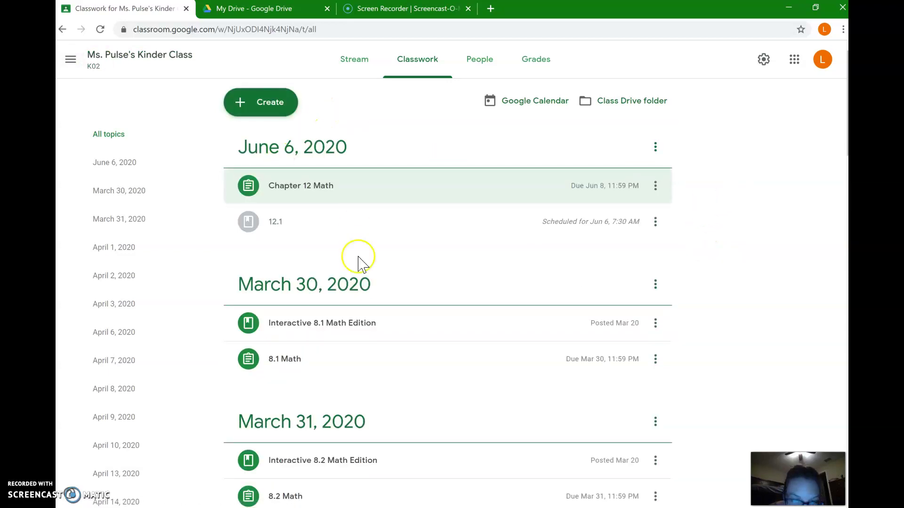
{"action": "scroll", "coordinate": [374, 379], "scroll_direction": "down", "scroll_amount": 1}
{"action": "scroll", "coordinate": [426, 287], "scroll_direction": "up", "scroll_amount": 1}
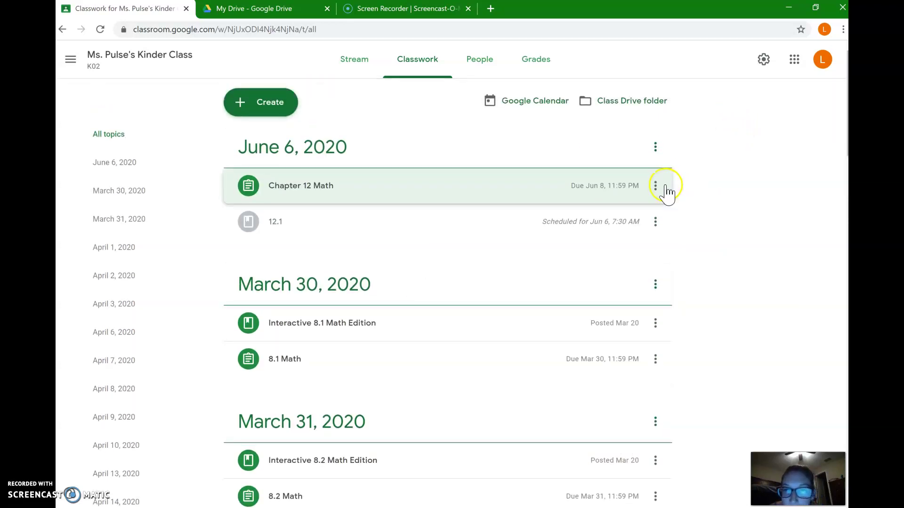
Delete the June 6, 2020 topic after a look at the options for the Chapter 12 Math assignment.
{"action": "left_click", "coordinate": [655, 186]}
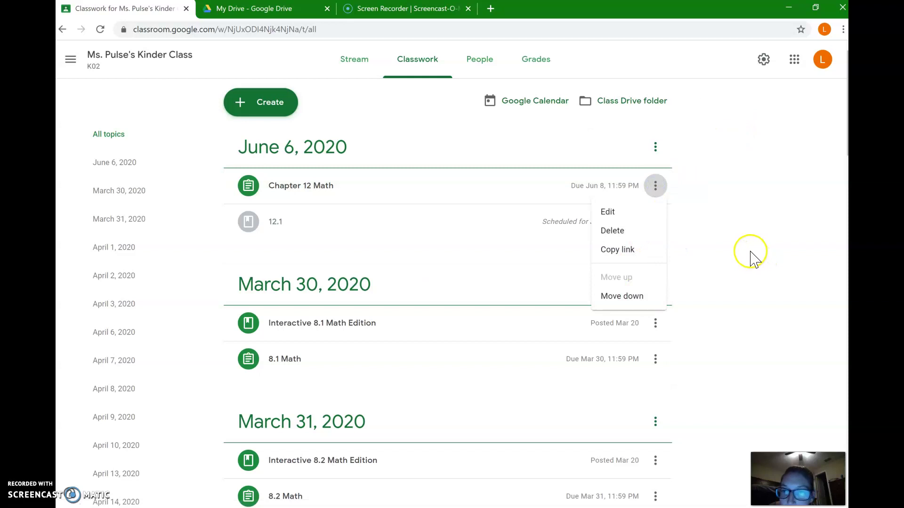
{"action": "left_click", "coordinate": [750, 254]}
{"action": "left_click", "coordinate": [655, 148]}
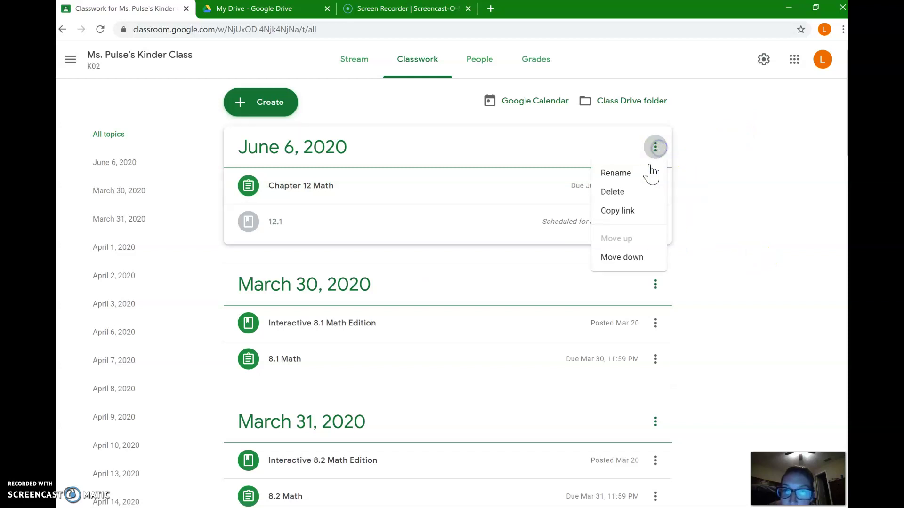
{"action": "left_click", "coordinate": [625, 193]}
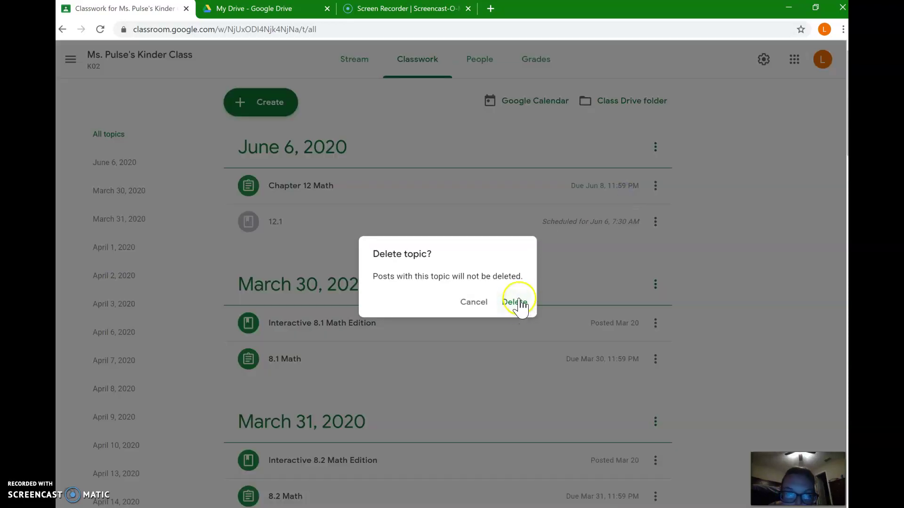
{"action": "left_click", "coordinate": [515, 302]}
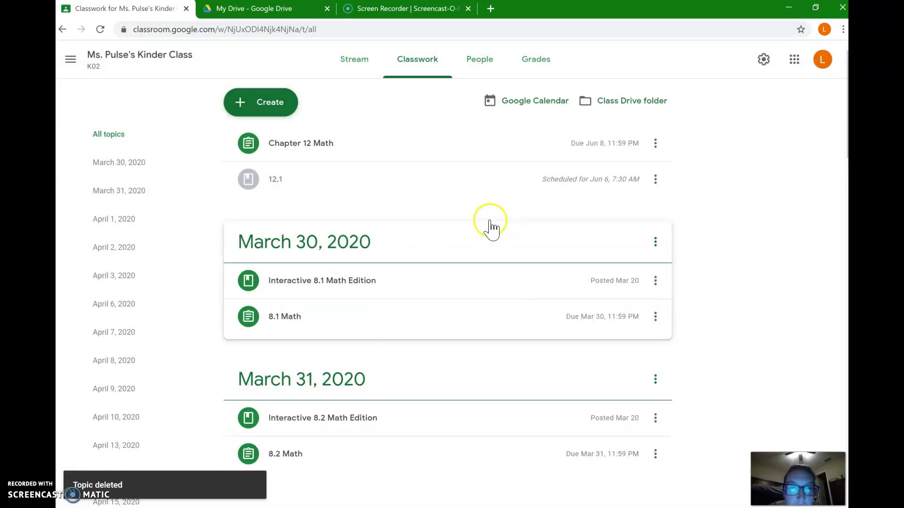
Delete the Chapter 12 Math assignment from the classwork.
{"action": "left_click", "coordinate": [655, 143]}
{"action": "left_click", "coordinate": [638, 190]}
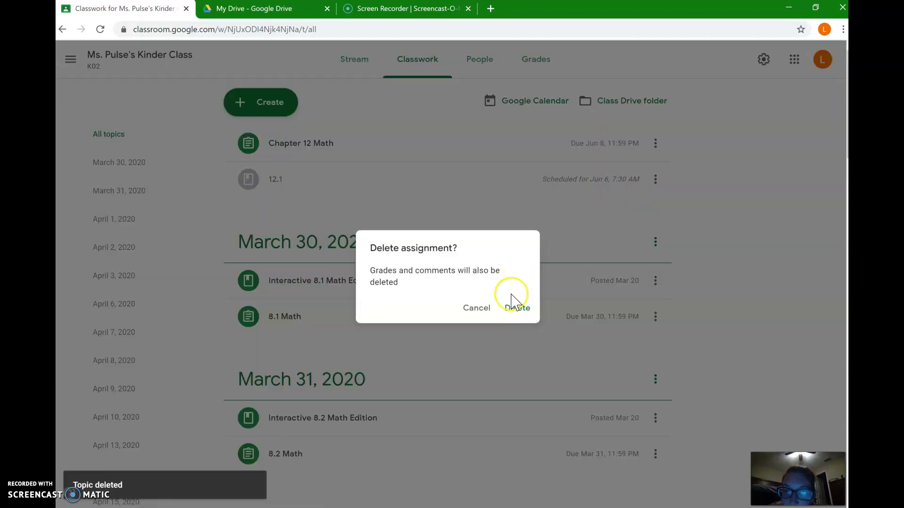
{"action": "left_click", "coordinate": [521, 309]}
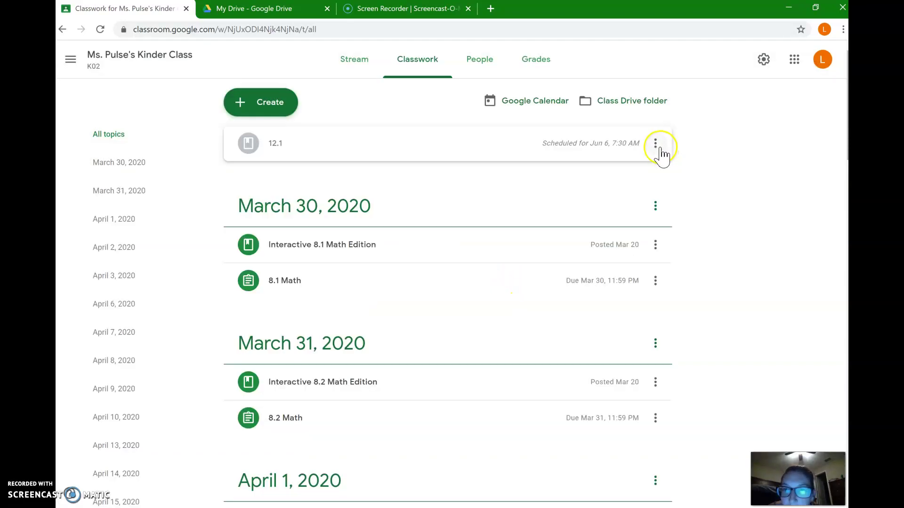
Delete the scheduled 12.1 material from the classwork.
{"action": "left_click", "coordinate": [655, 143]}
{"action": "left_click", "coordinate": [629, 184]}
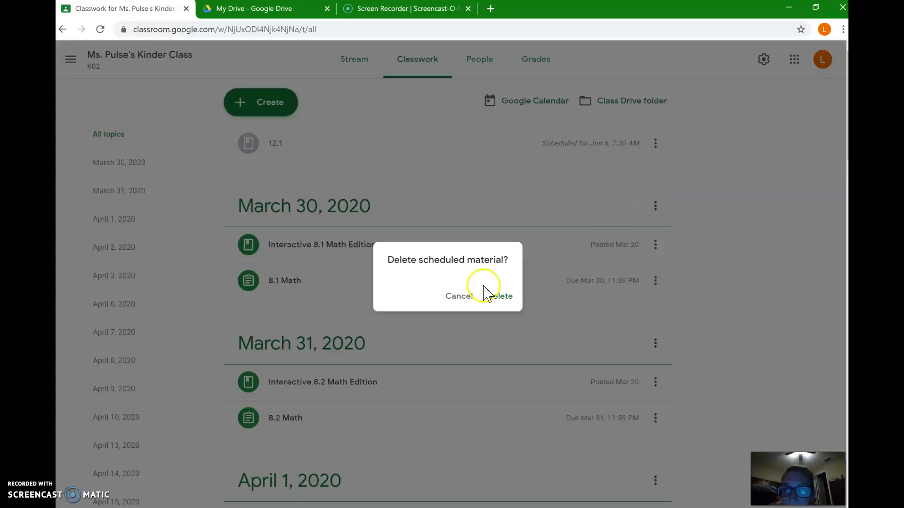
{"action": "left_click", "coordinate": [501, 298]}
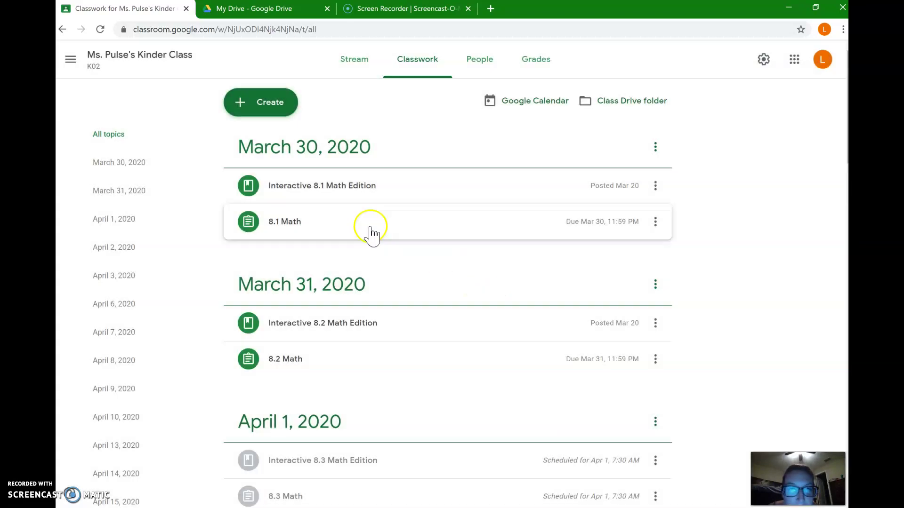
Open the Google Slides file attached to the 8.1 Math assignment and play the audio clip beside its first slide.
{"action": "left_click", "coordinate": [298, 228]}
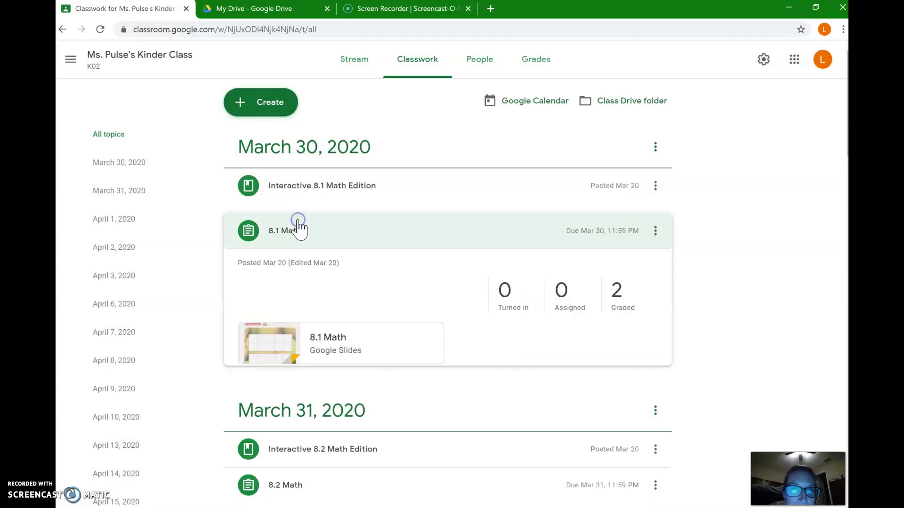
{"action": "left_click", "coordinate": [328, 348]}
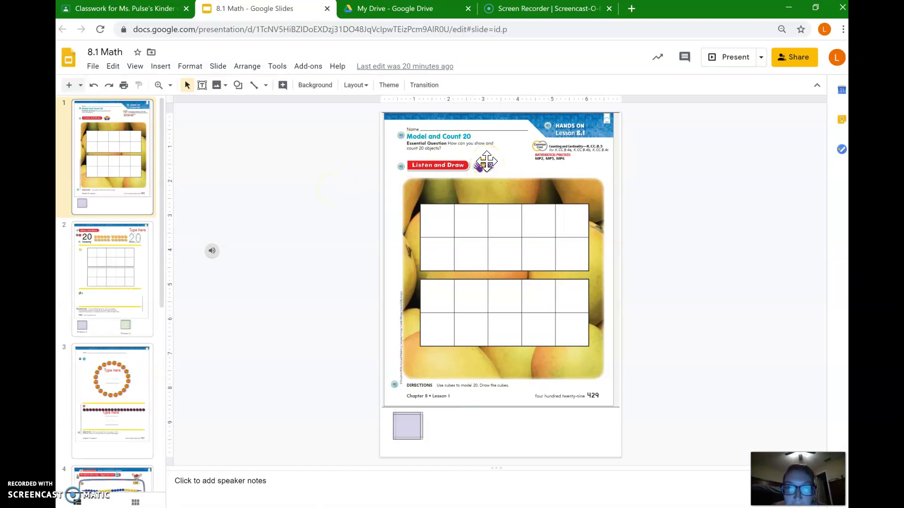
{"action": "left_click", "coordinate": [377, 187]}
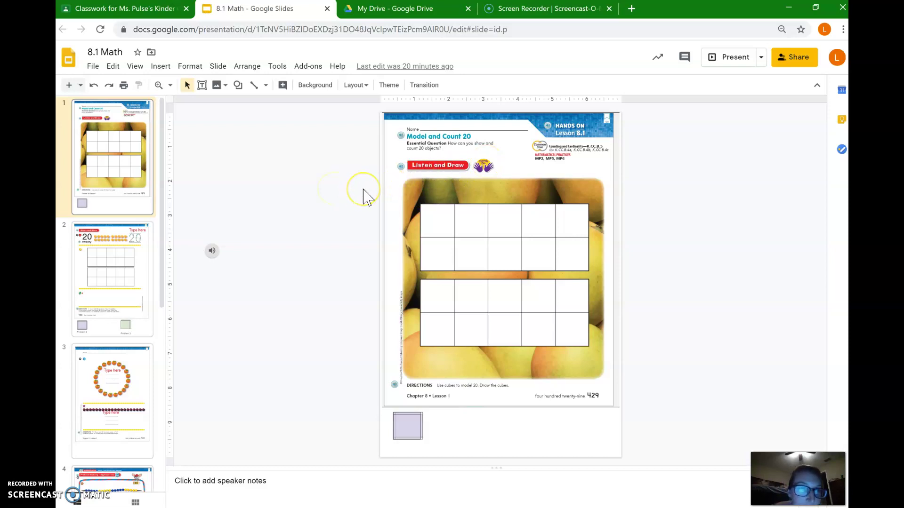
{"action": "left_click", "coordinate": [457, 413]}
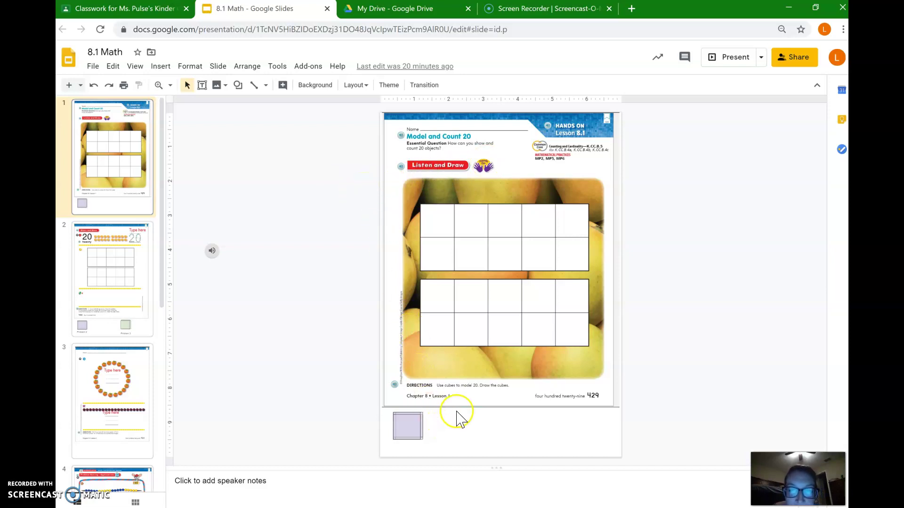
{"action": "left_click", "coordinate": [212, 250]}
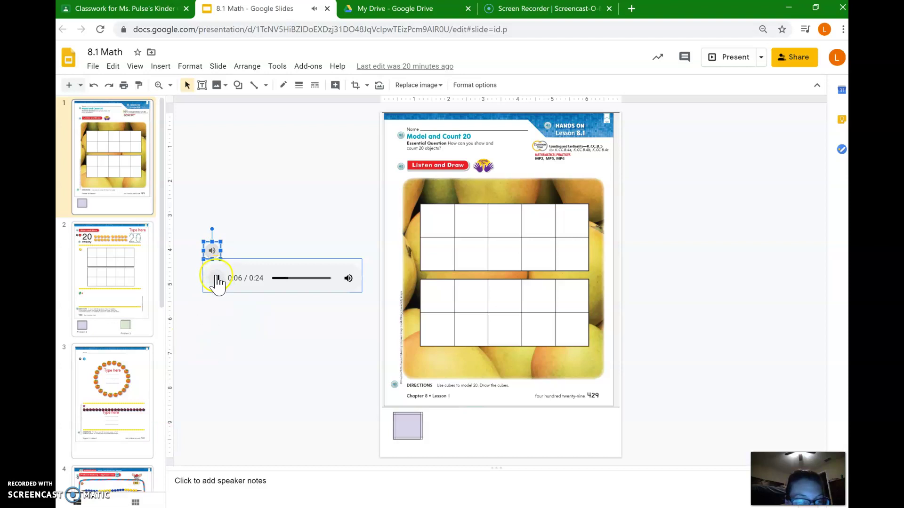
{"action": "left_click", "coordinate": [285, 350]}
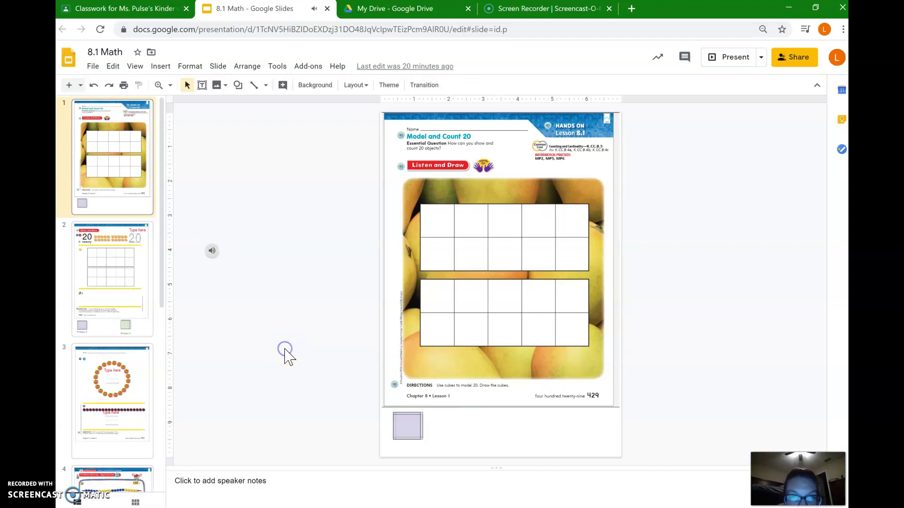